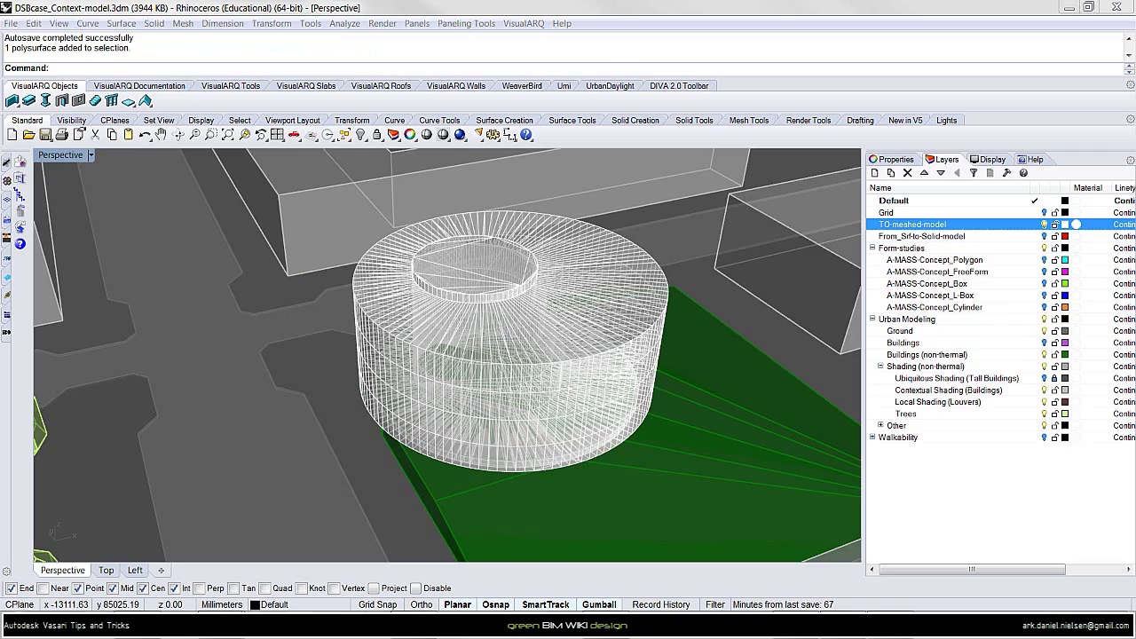
Hide TO-meshed-model, briefly preview the Cylinder and Box concept layers, then show only Concept_Polygon
mouse_move(396, 272)
right_mouse_down()
mouse_move(526, 369)
mouse_move(507, 380)
mouse_move(489, 345)
right_mouse_up()
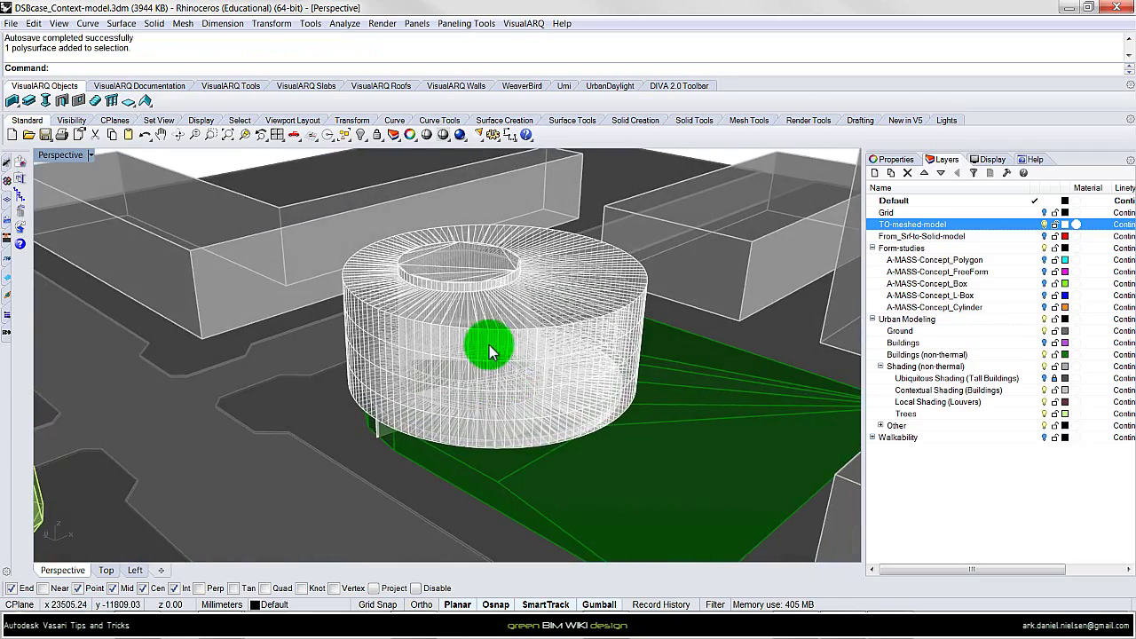
left_click(1043, 225)
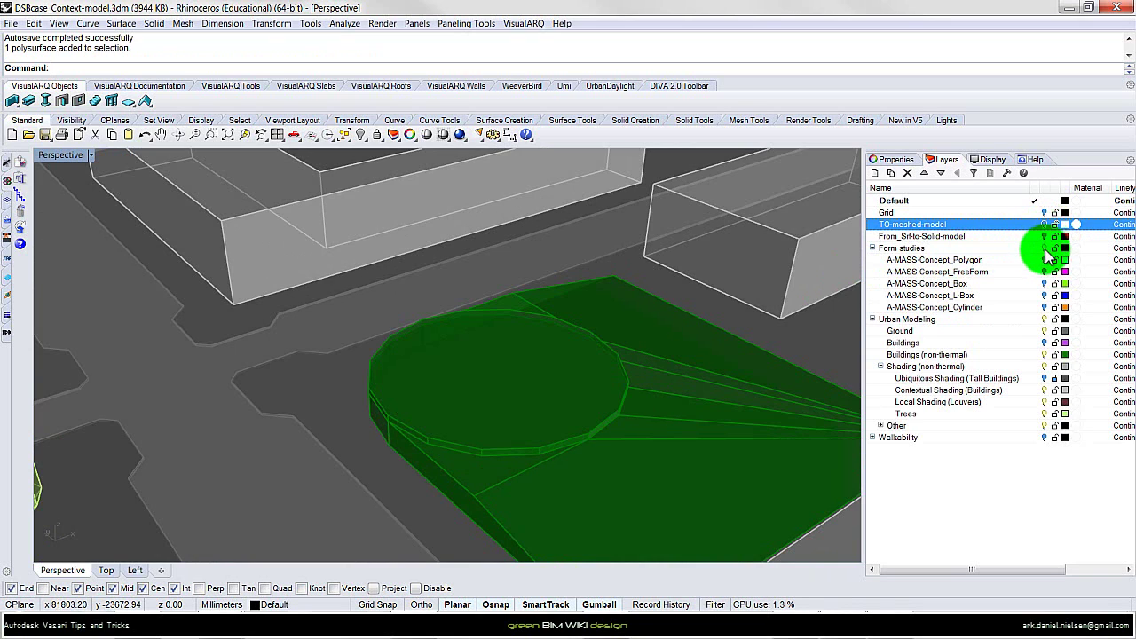
left_click(1045, 307)
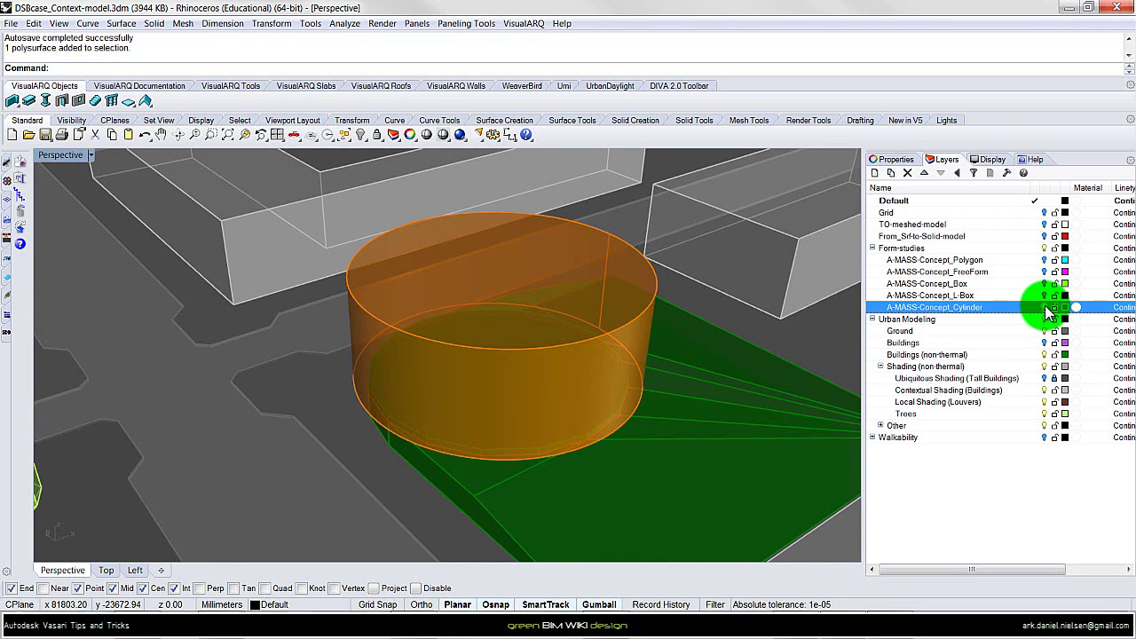
left_click(1045, 307)
left_click(1045, 283)
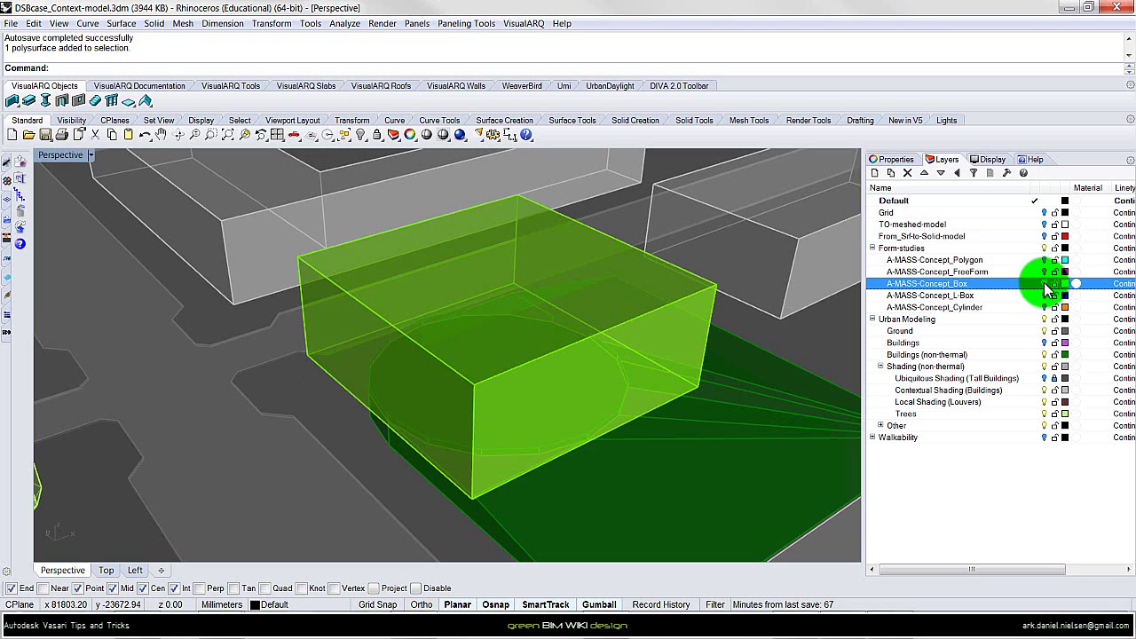
left_click(1044, 283)
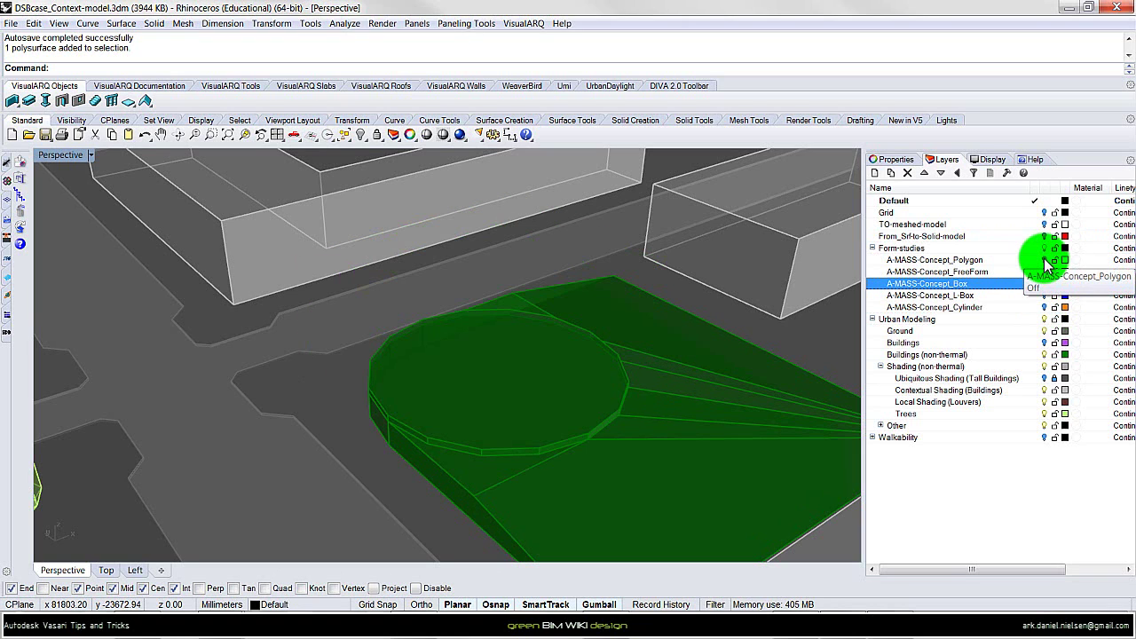
left_click(1044, 259)
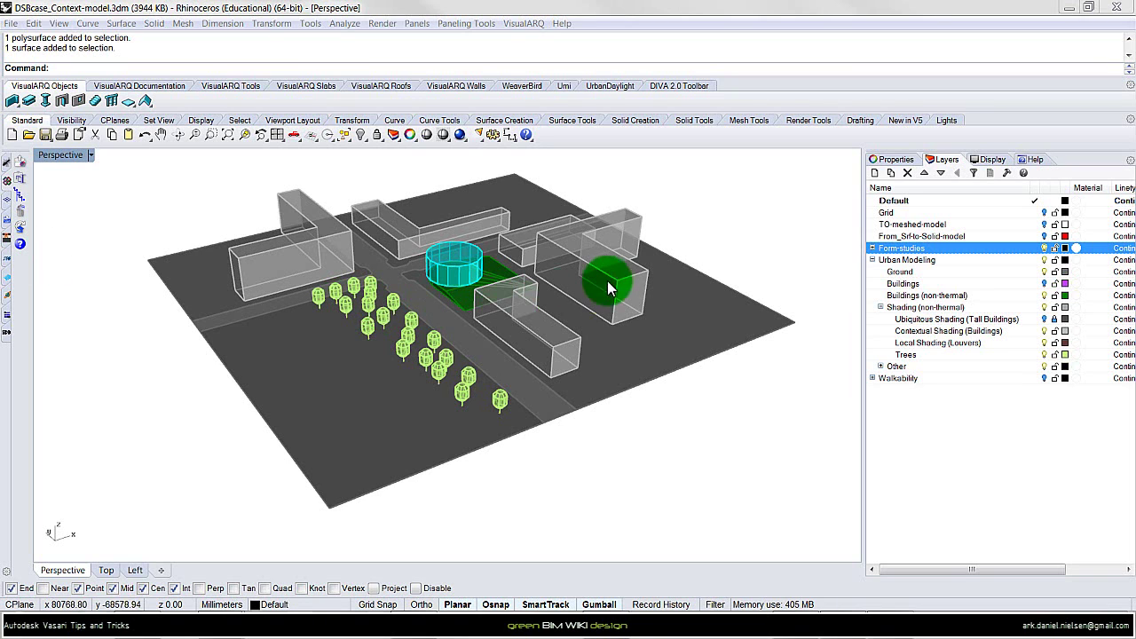
Select the Ground, Trees and Contextual Shading (Buildings) layers, orbiting closer to check the cylinder site
left_click(1044, 272)
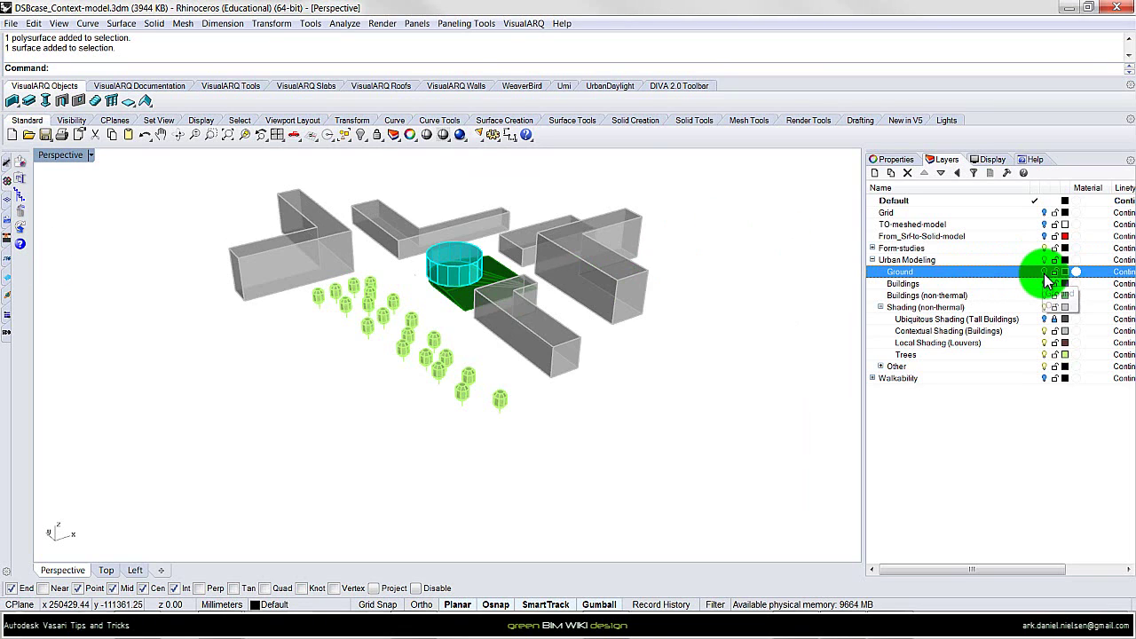
left_click(1044, 355)
left_click(1044, 355)
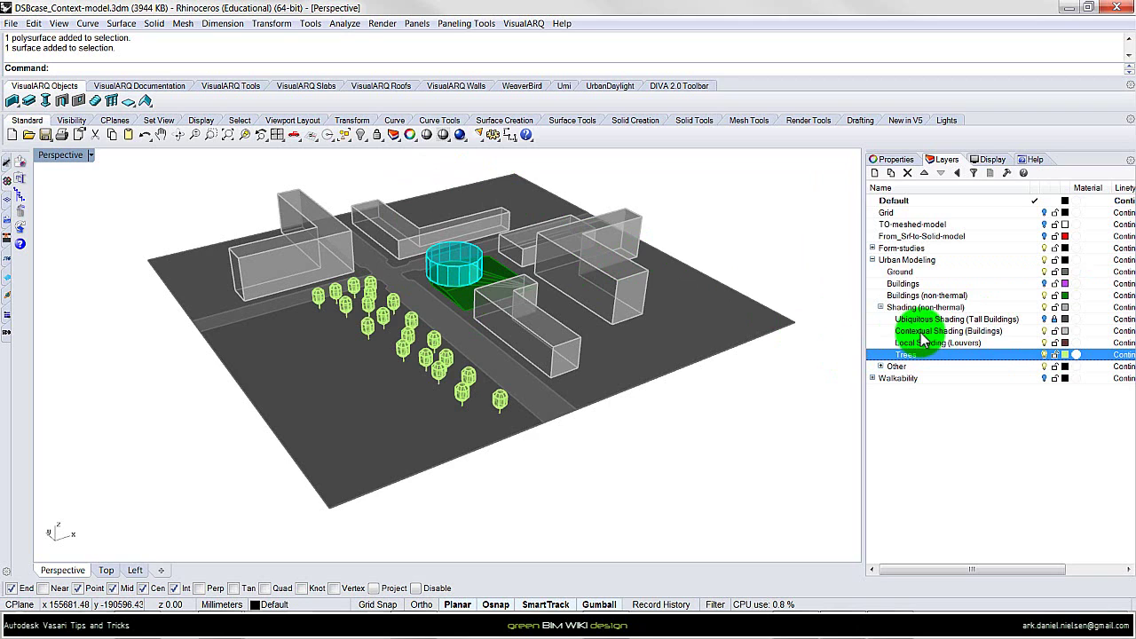
left_click(1047, 332)
left_click(1046, 331)
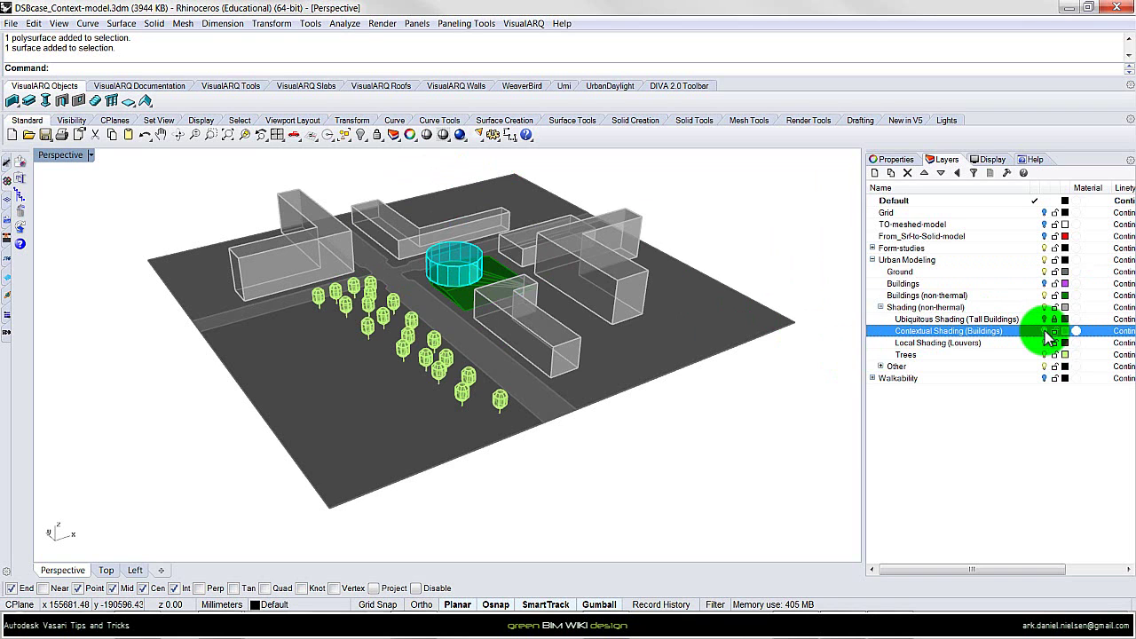
scroll(445, 230, "up", 5)
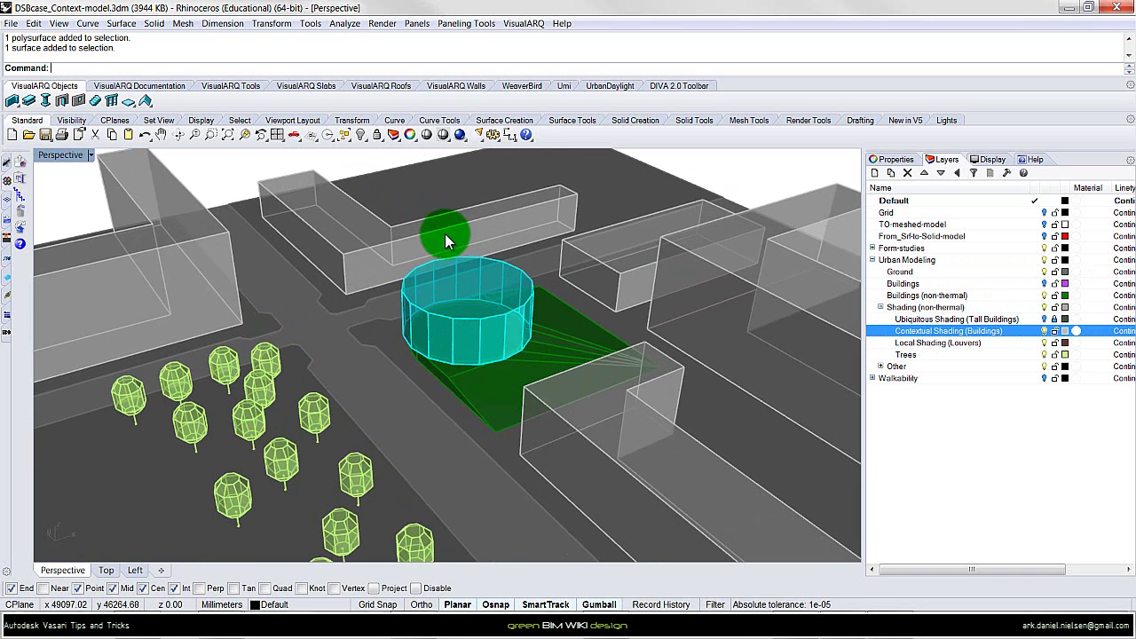
right_click_drag(583, 408, 474, 363)
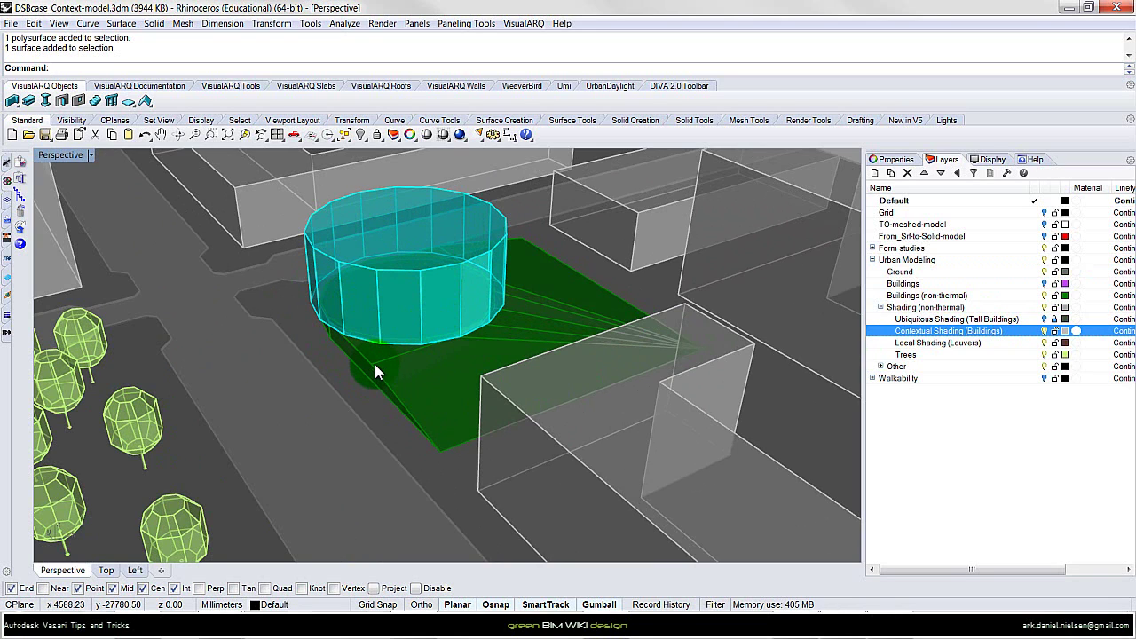
left_click(1043, 296)
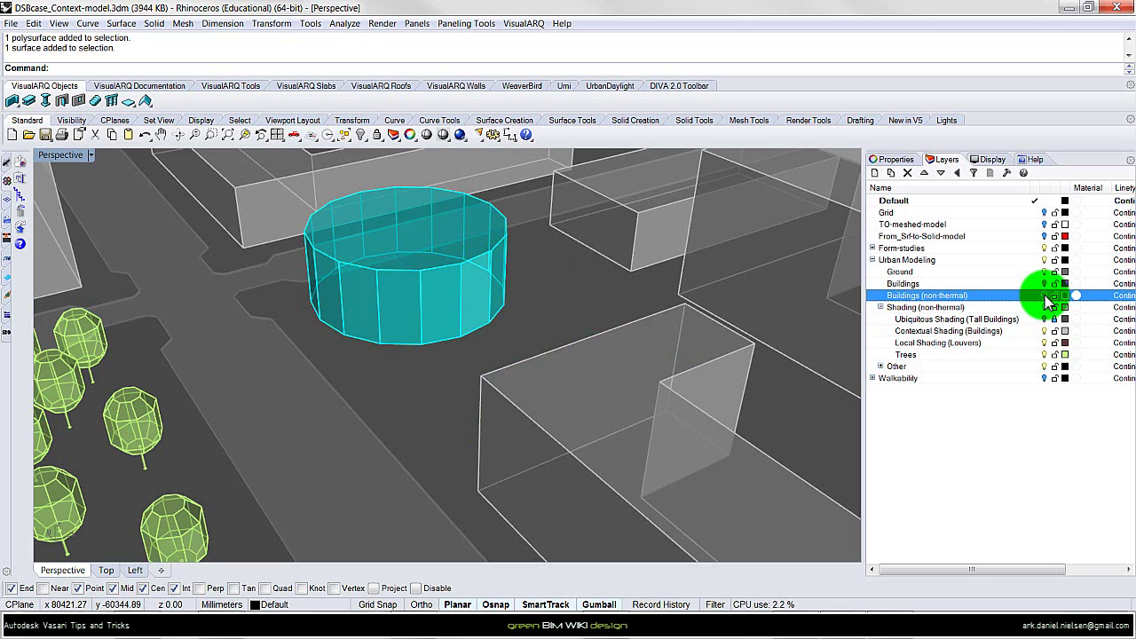
left_click(1046, 250)
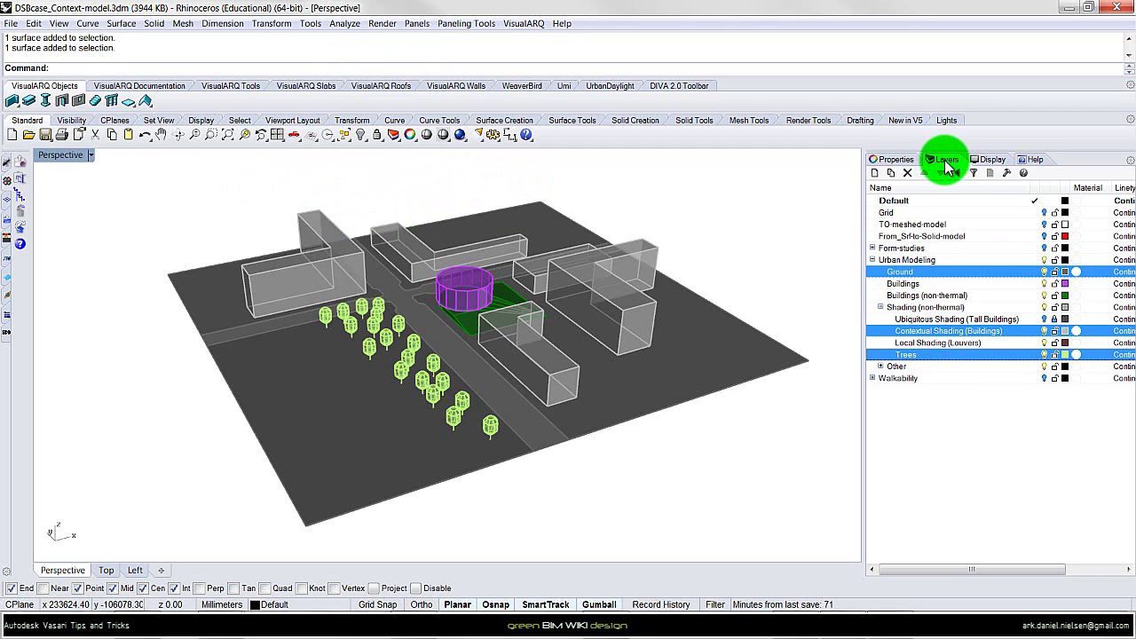
Select every object on the chosen context layers and export only the selection
right_click(938, 271)
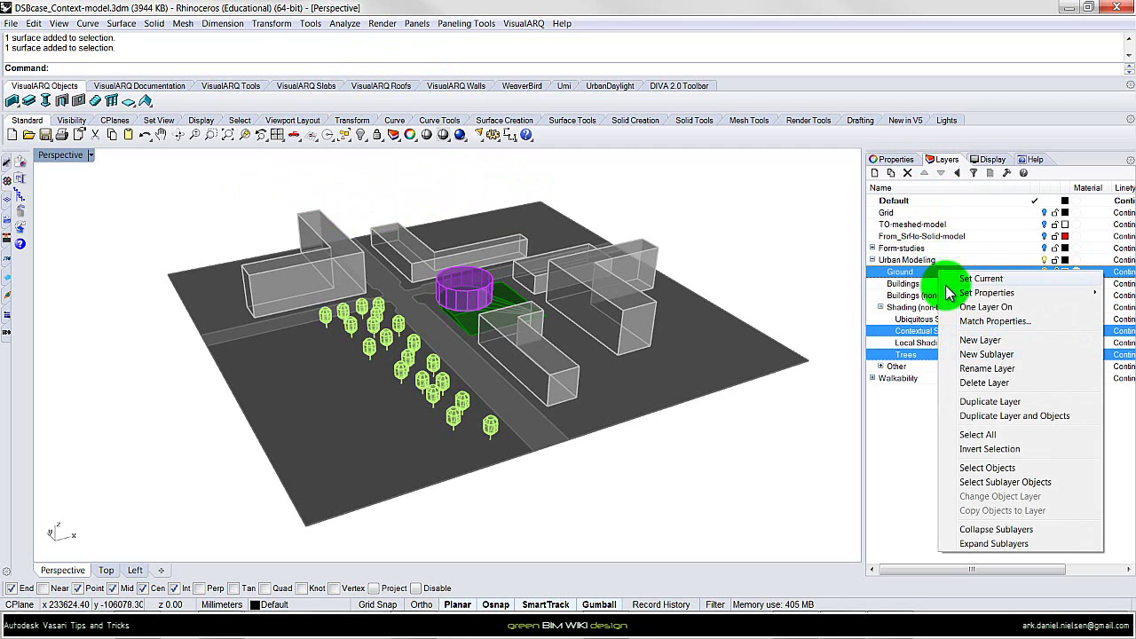
left_click(1006, 468)
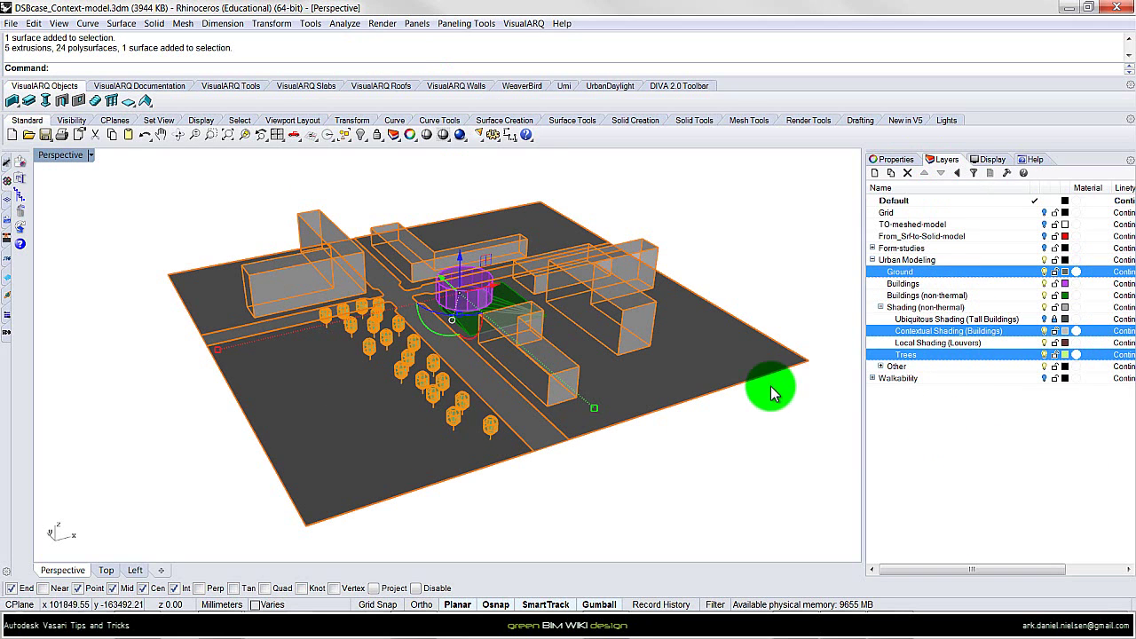
left_click(12, 25)
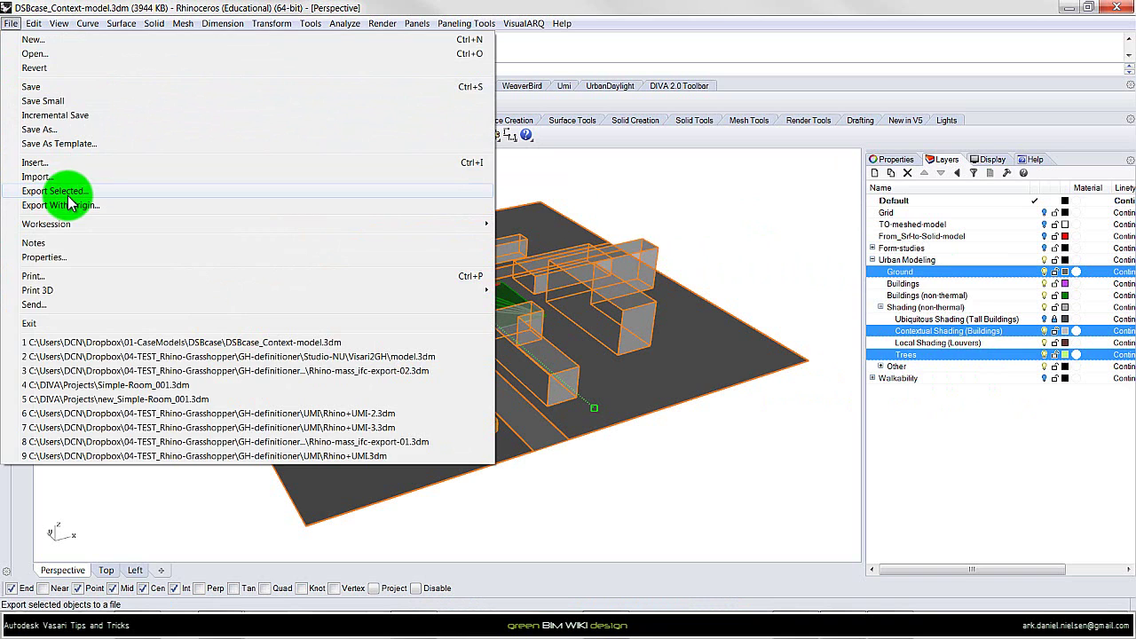
left_click(55, 191)
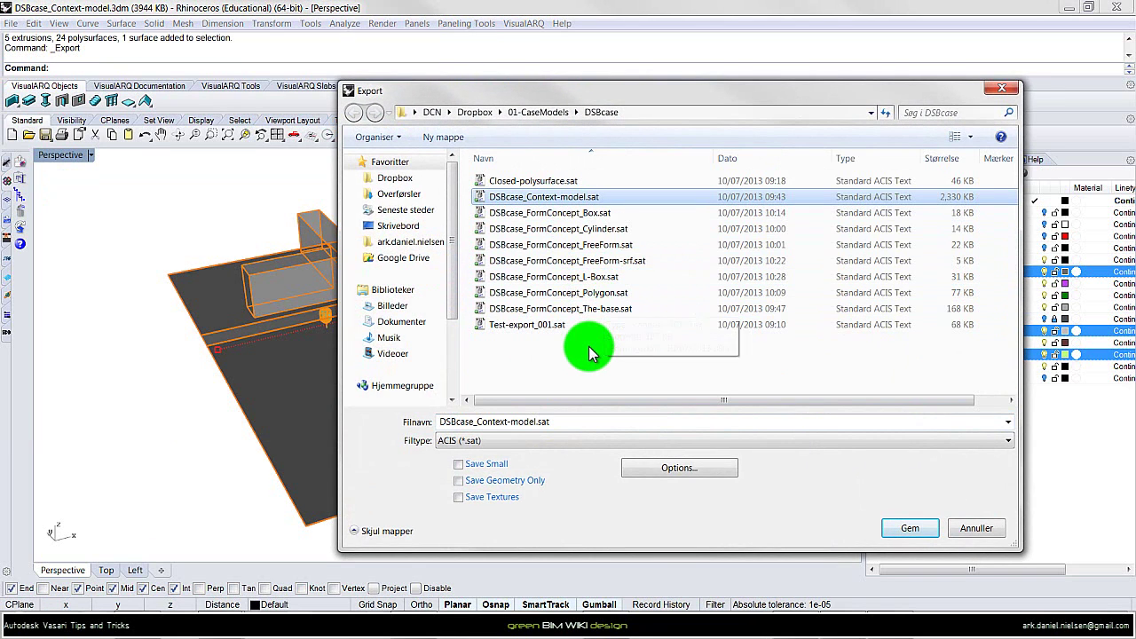
Save the export as DSBcase_Context-model.sat in ACIS format with Inventor SAT options
left_click(479, 423)
left_click(522, 423)
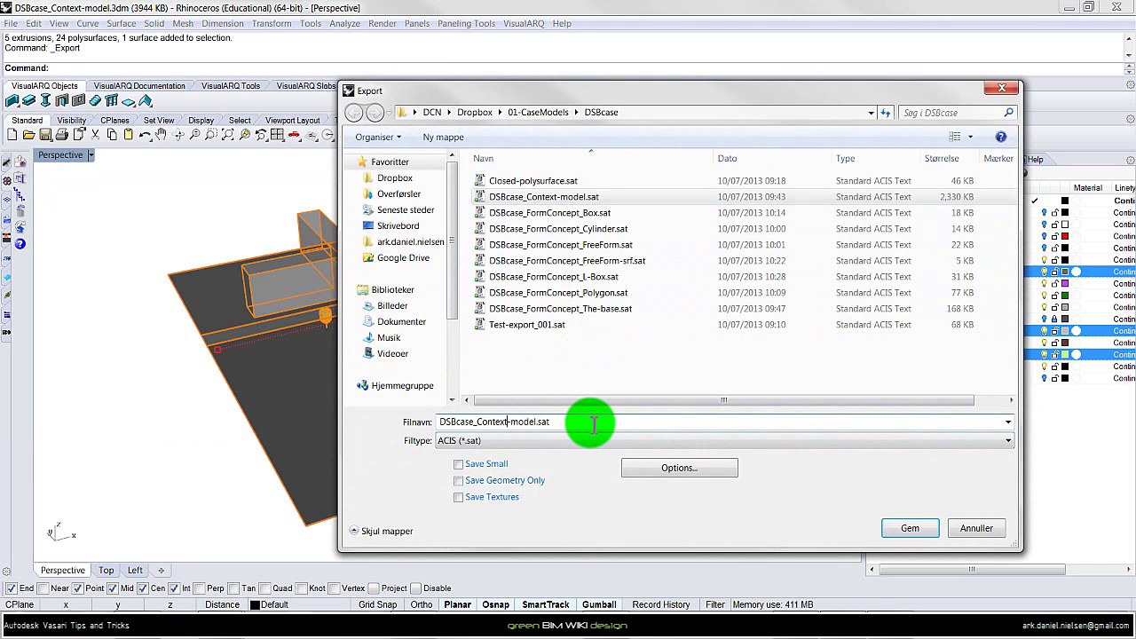
left_click(497, 441)
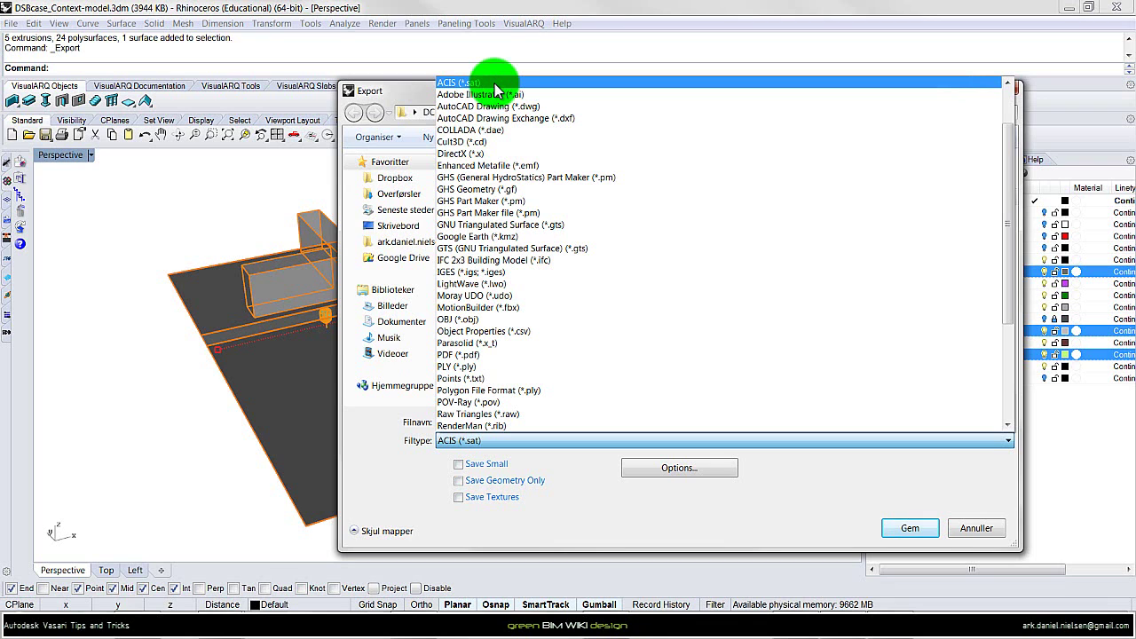
left_click(496, 92)
left_click(909, 529)
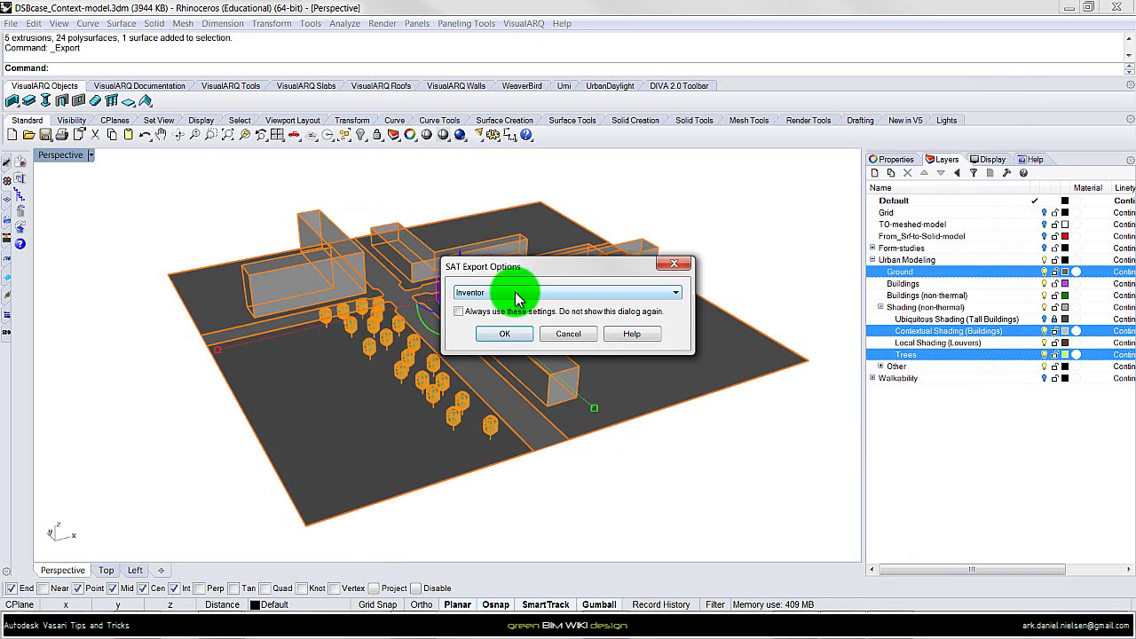
left_click(515, 295)
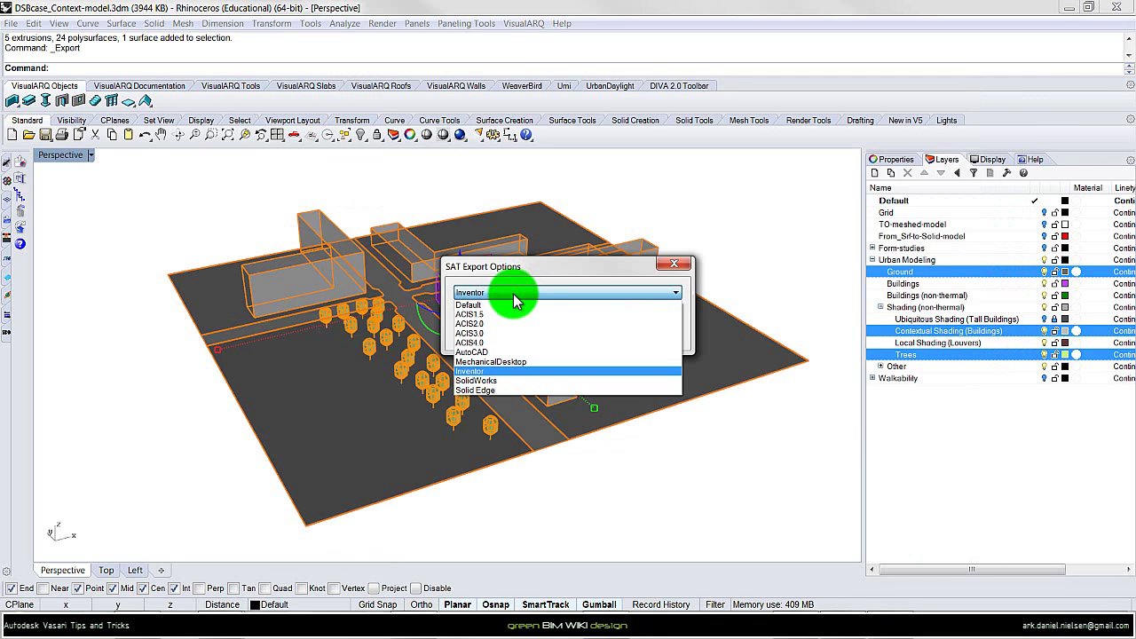
left_click(499, 373)
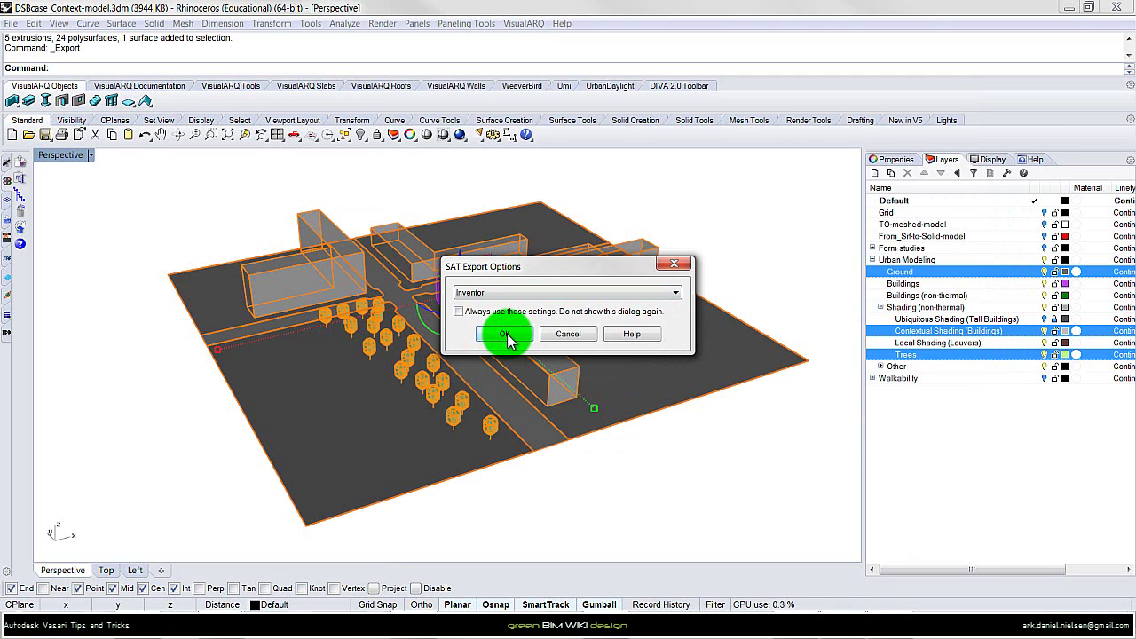
left_click(504, 336)
left_click(598, 485)
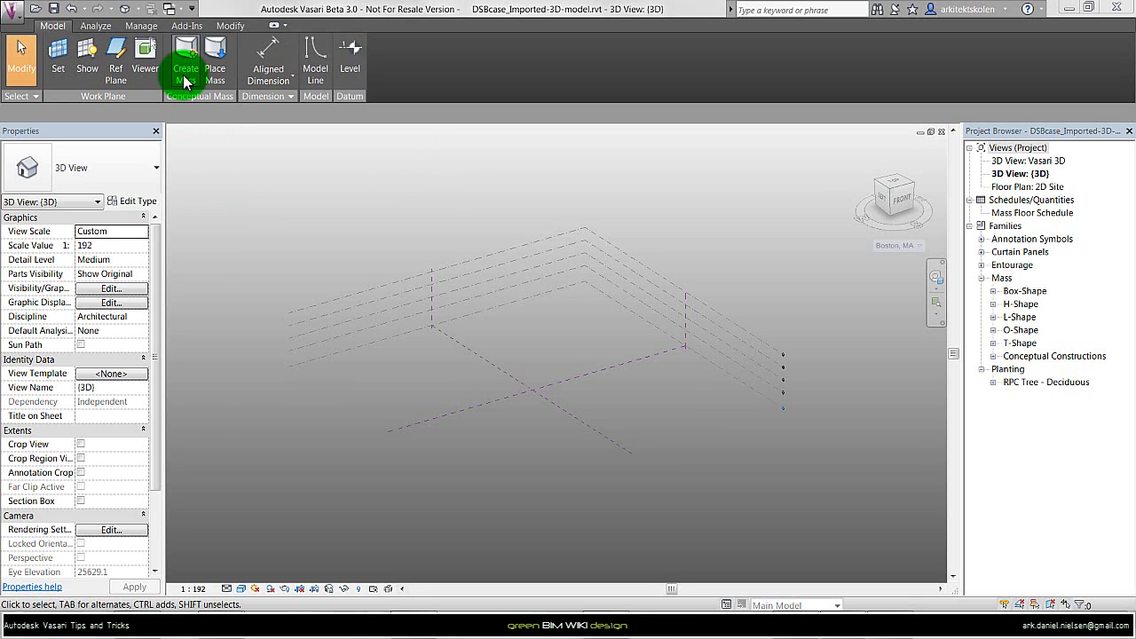
Look at the Analyze tools, return to Model, and create the in-place mass Mass 1
left_click(93, 25)
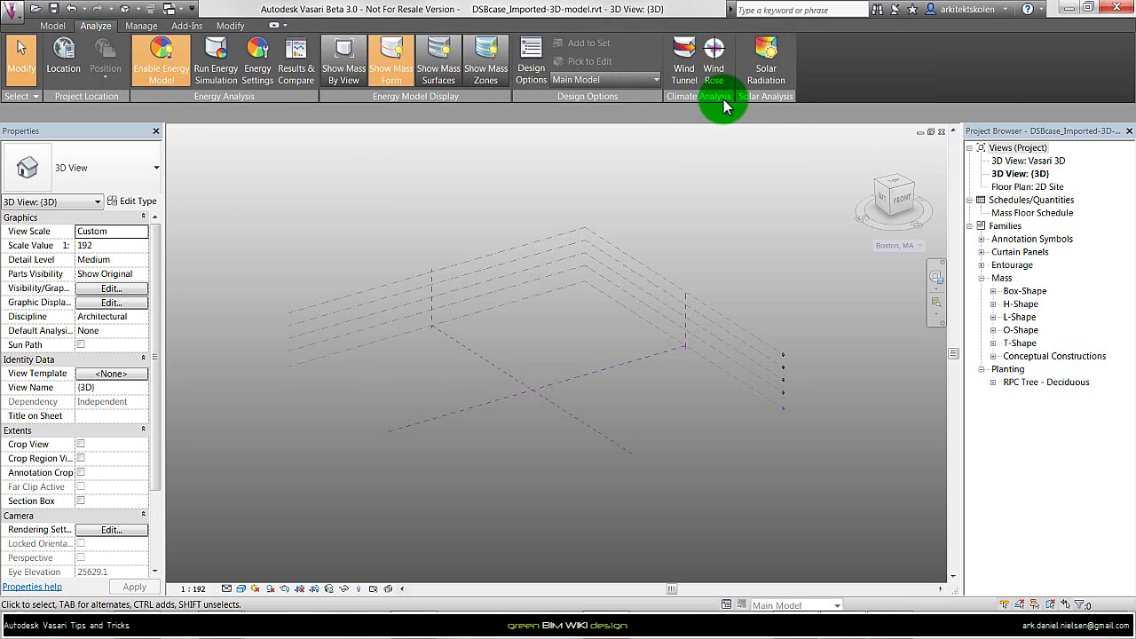
left_click(51, 26)
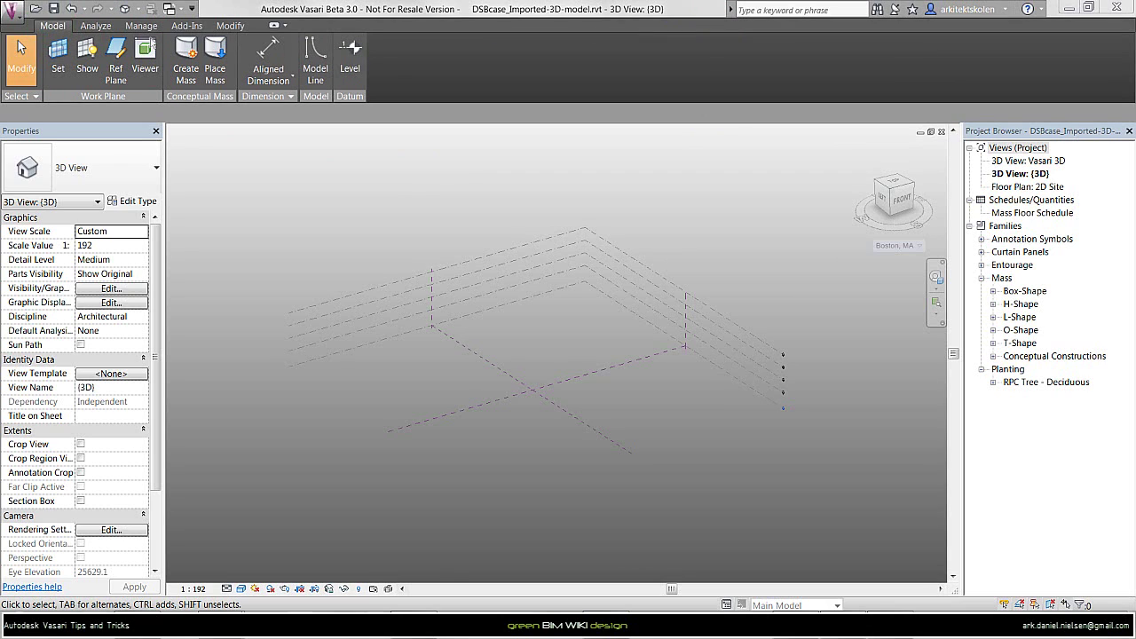
left_click(193, 75)
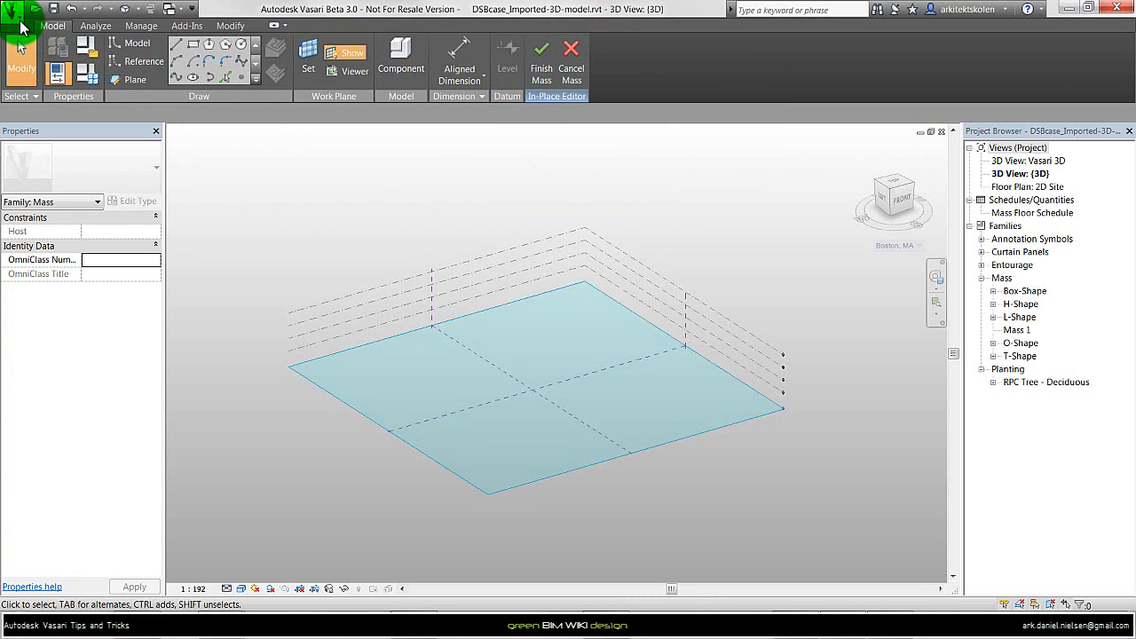
Import CAD file DSBcase_Context-model.sat with Auto - Origin to Origin positioning
left_click(14, 14)
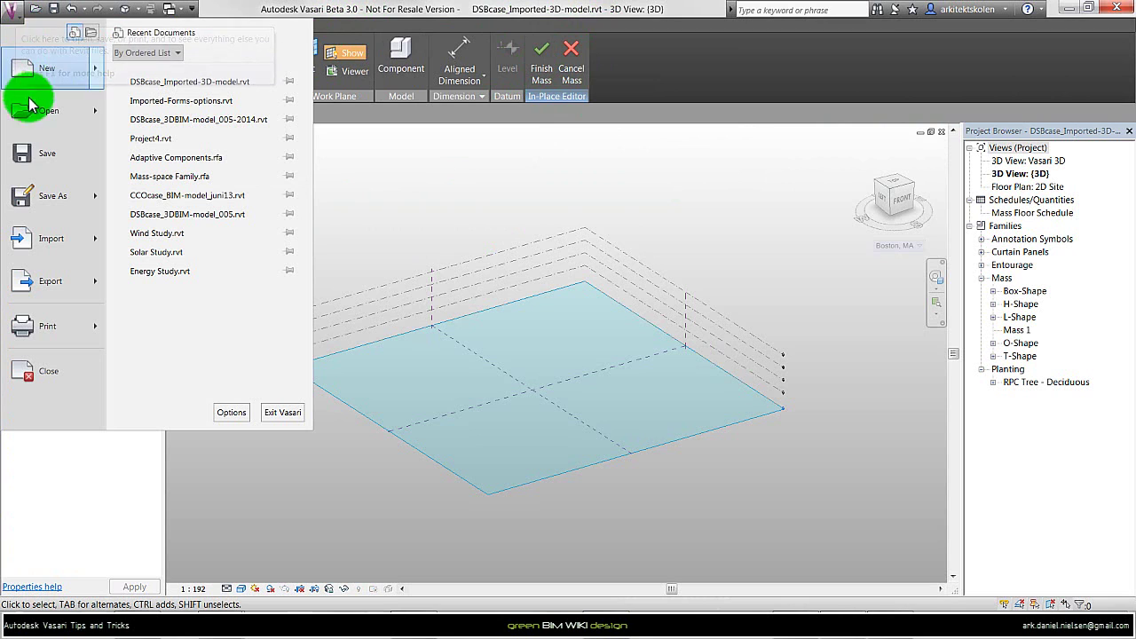
mouse_move(51, 238)
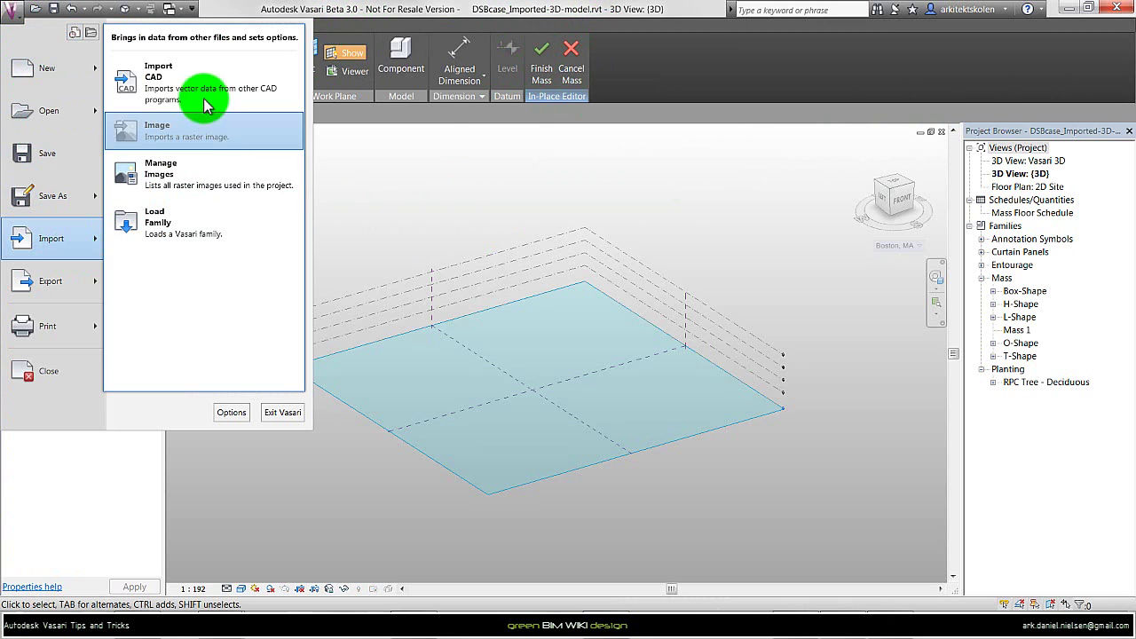
left_click(215, 91)
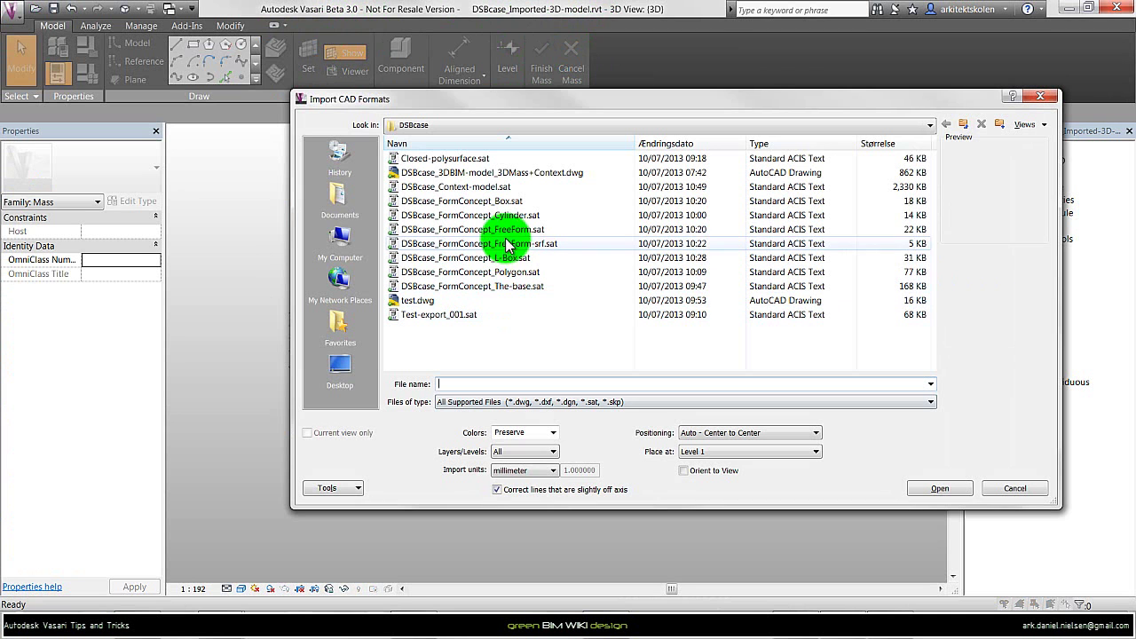
left_click(495, 188)
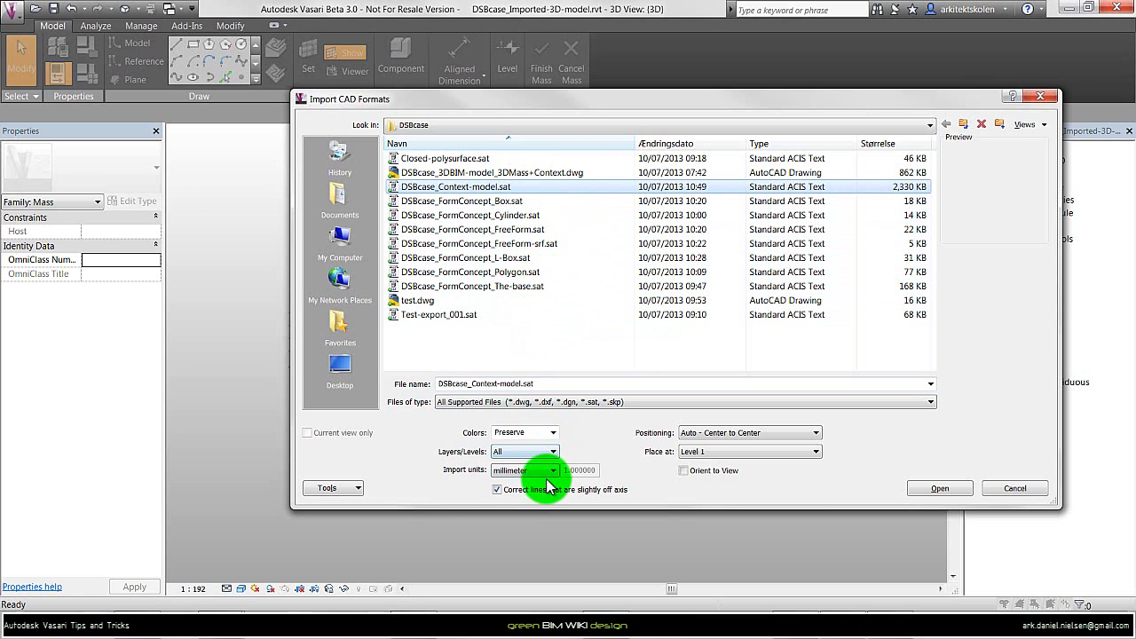
left_click(508, 471)
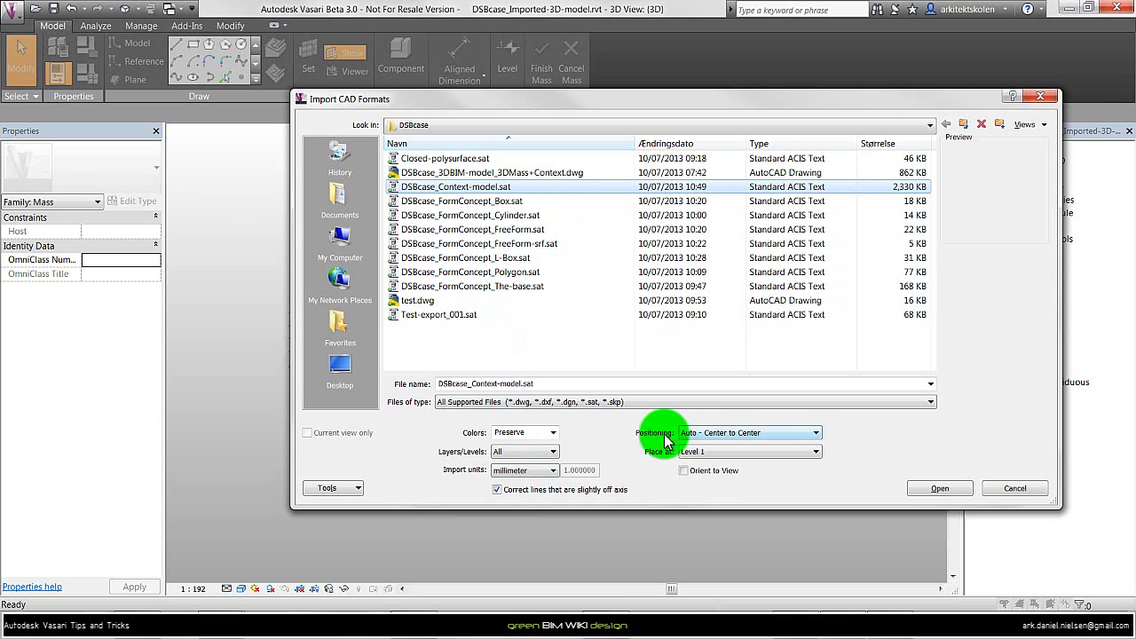
left_click(736, 433)
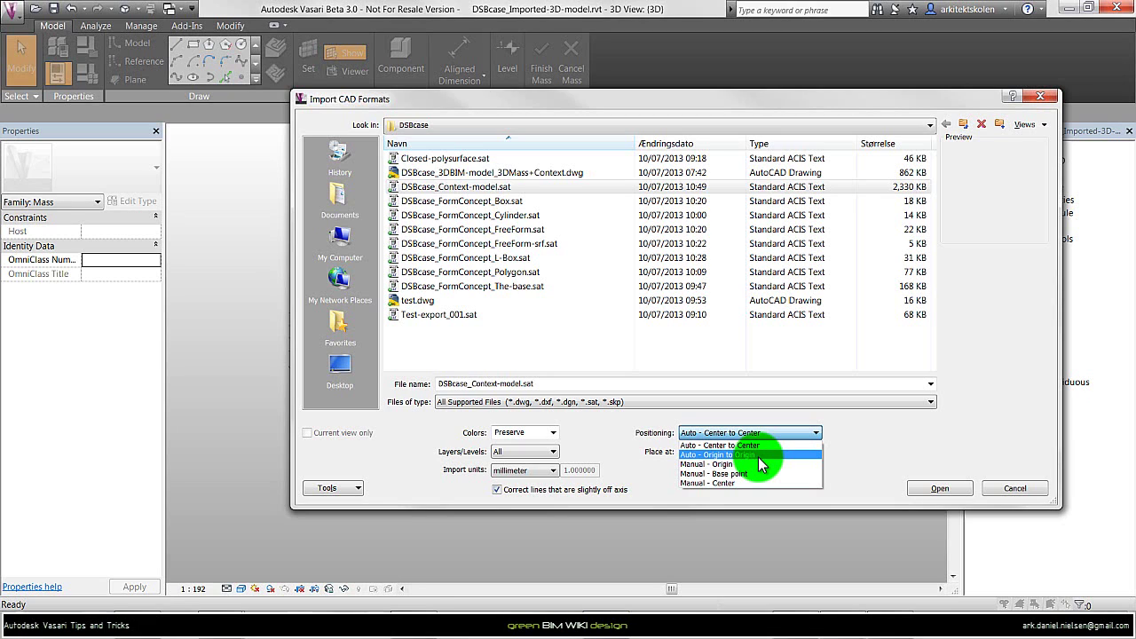
left_click(758, 457)
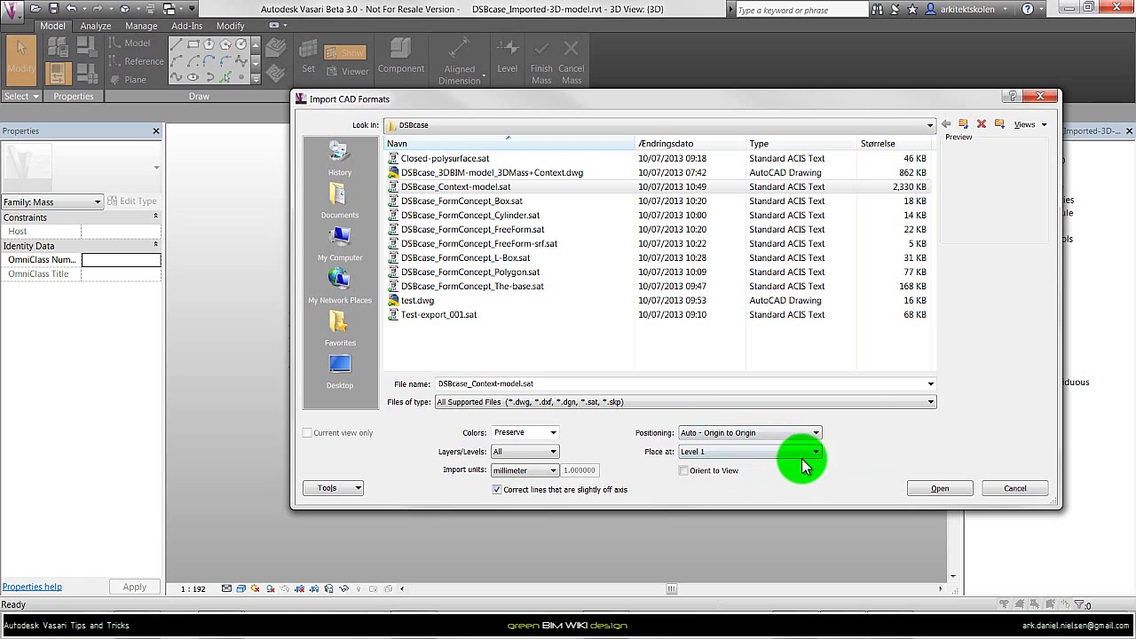
left_click(938, 489)
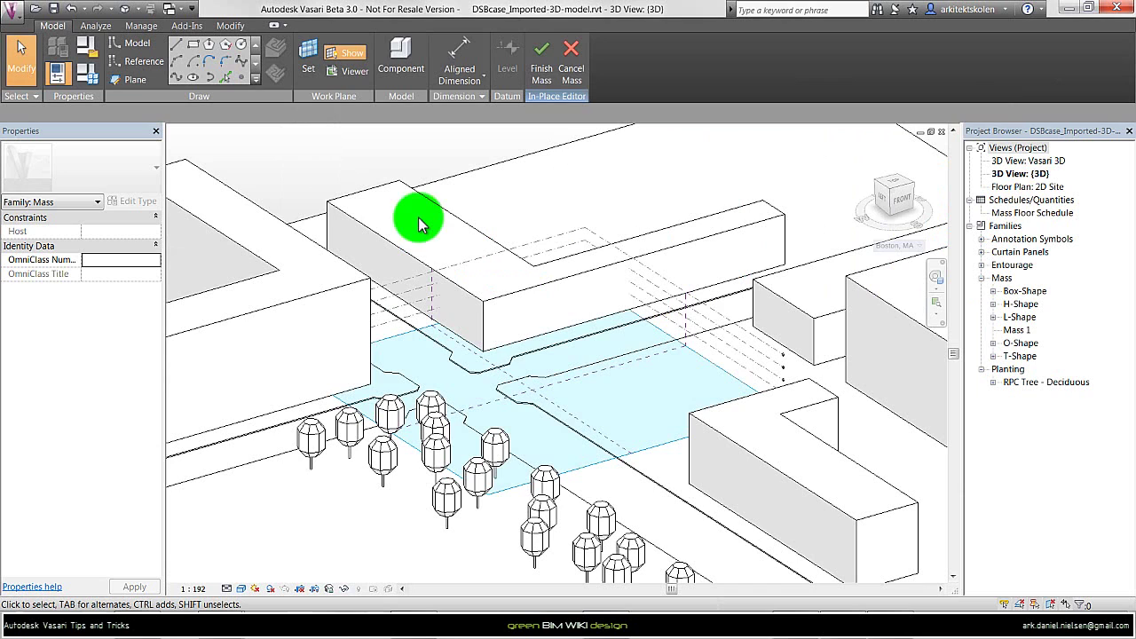
Zoom around the imported site model, select it to confirm the import instance, then deselect
scroll(418, 223, "down", 5)
scroll(426, 223, "up", 2)
scroll(388, 210, "up", 2)
left_click(482, 234)
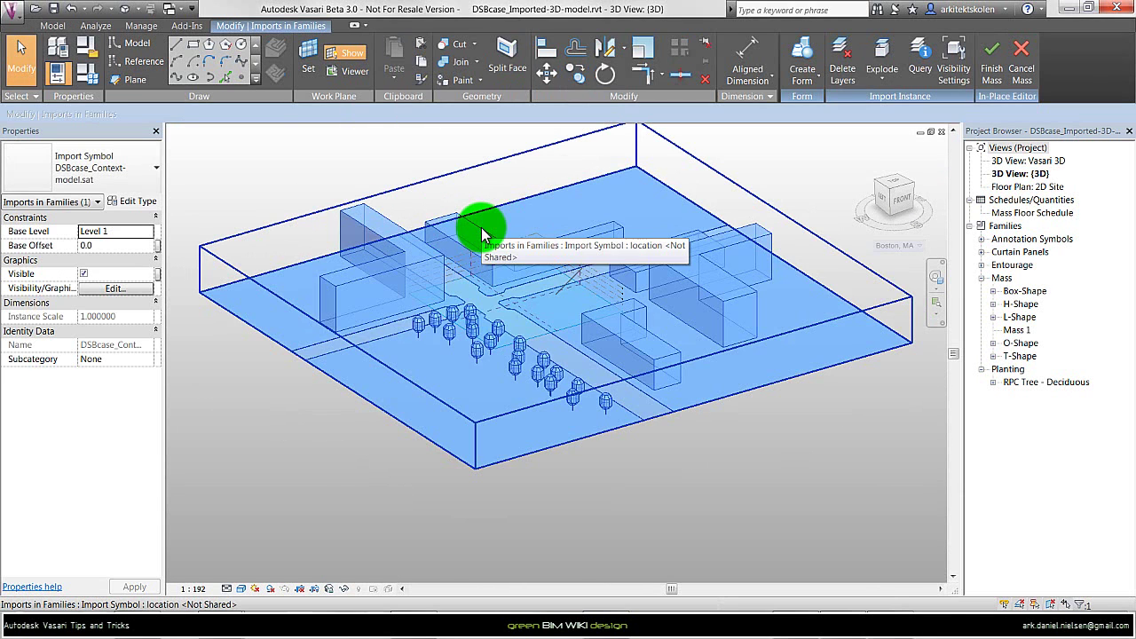
scroll(482, 233, "up", 1)
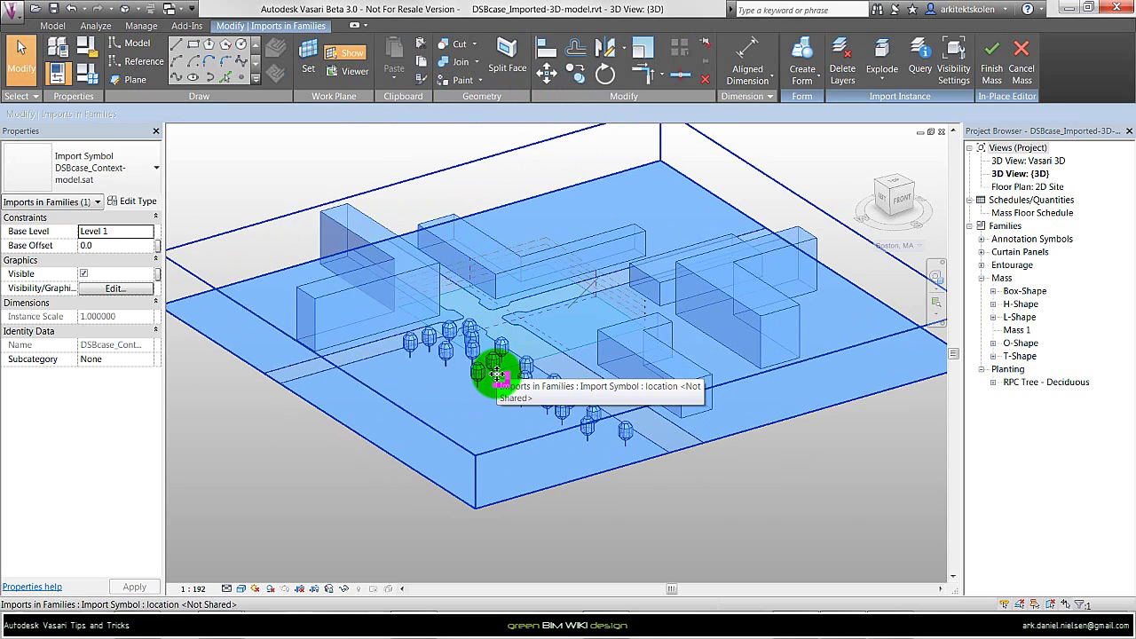
left_click(362, 161)
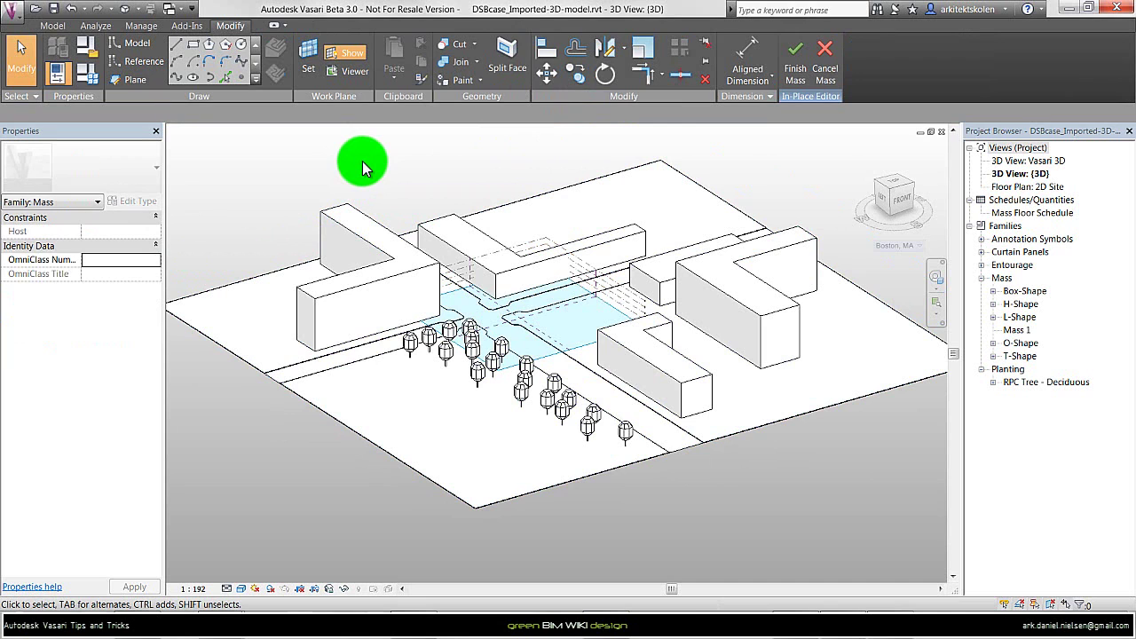
Review the import's 0 and Urban Modeling shading layers under Imported Categories via VG, then close
key("v")
key("g")
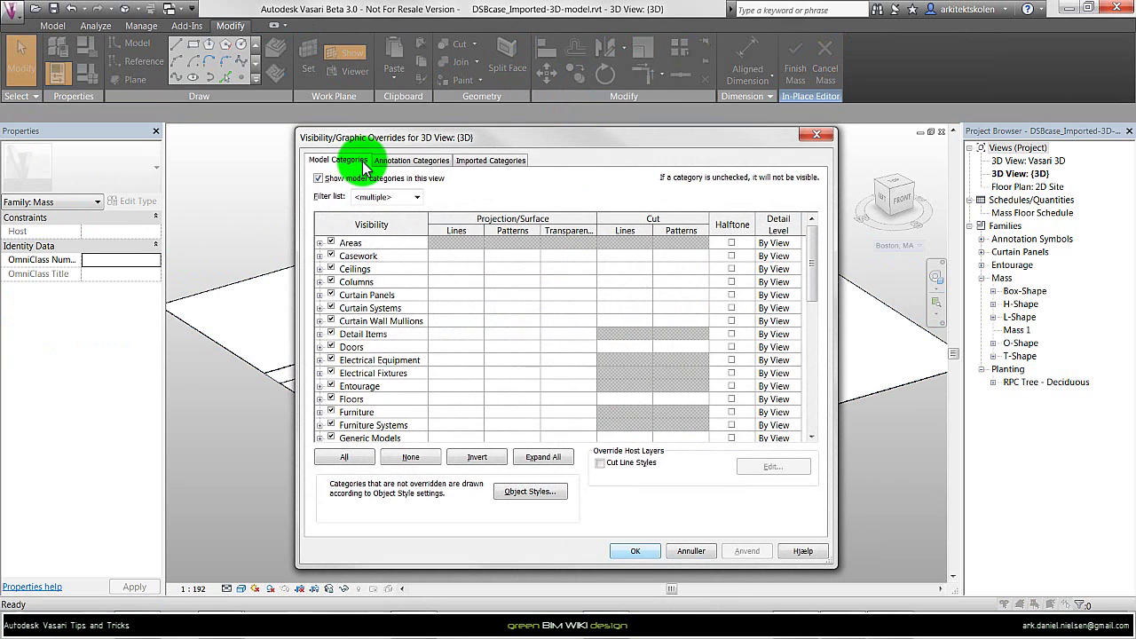
left_click(488, 163)
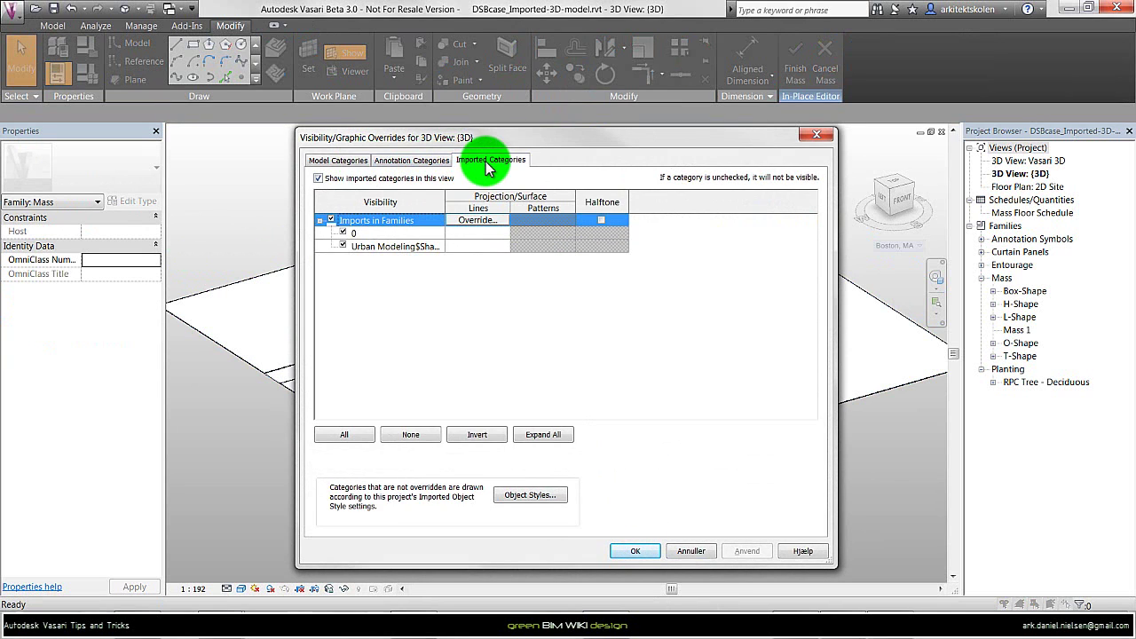
left_click(355, 232)
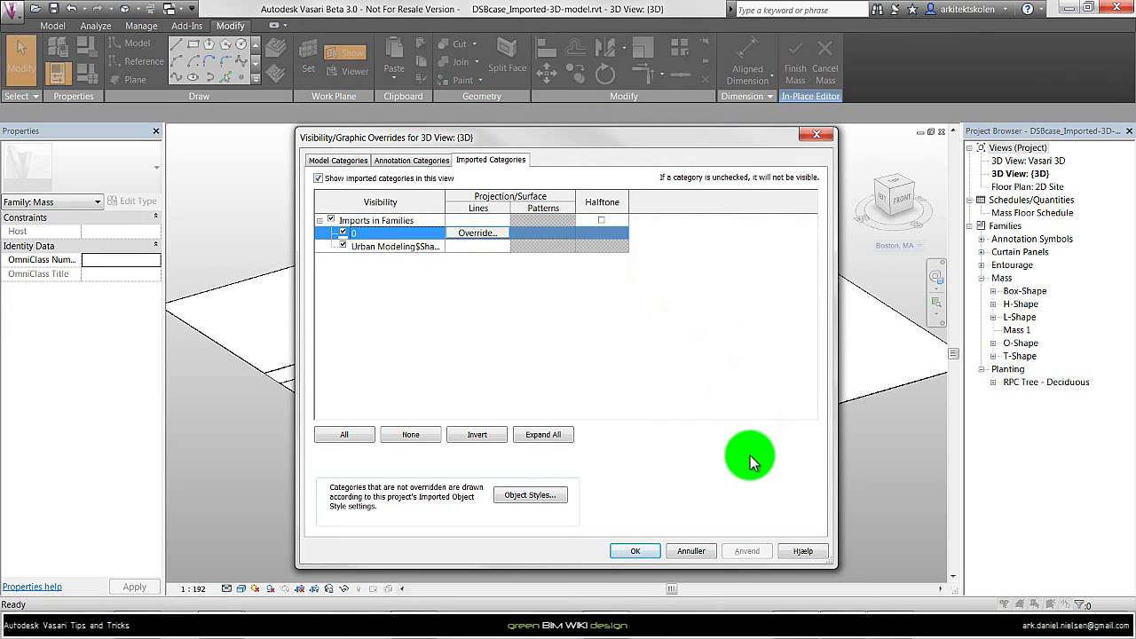
left_click(377, 245)
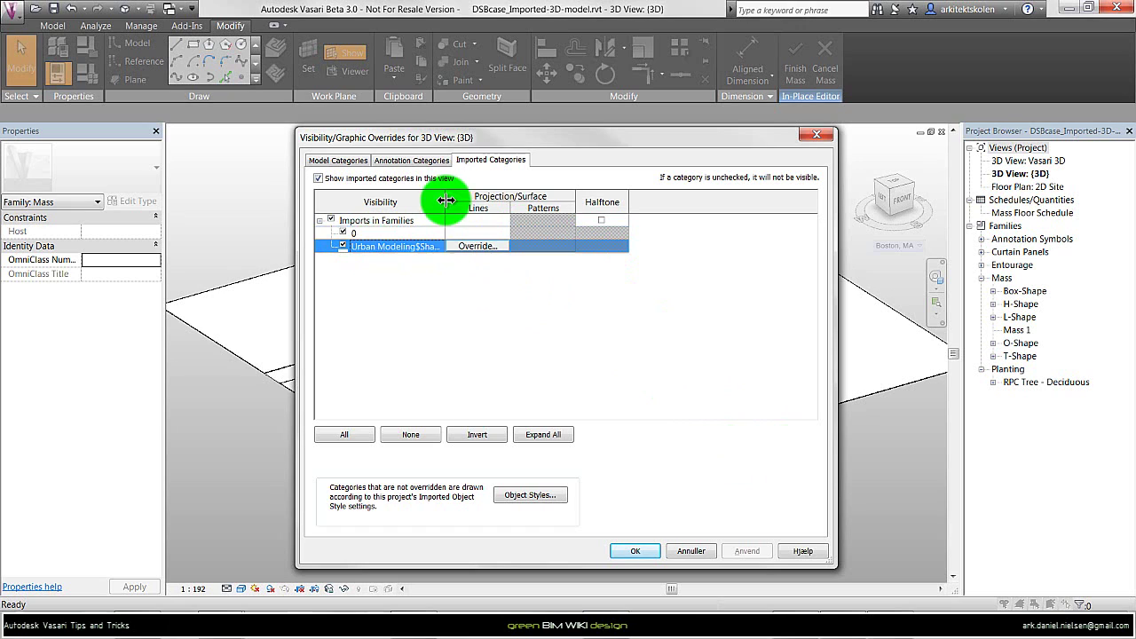
left_click_drag(444, 202, 532, 201)
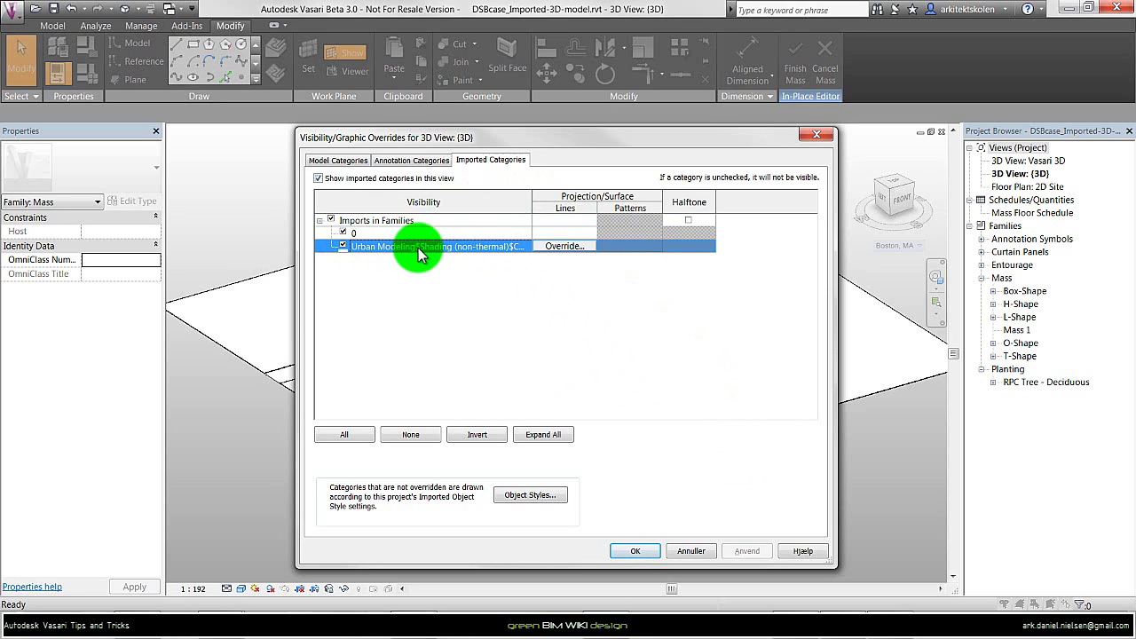
left_click(634, 550)
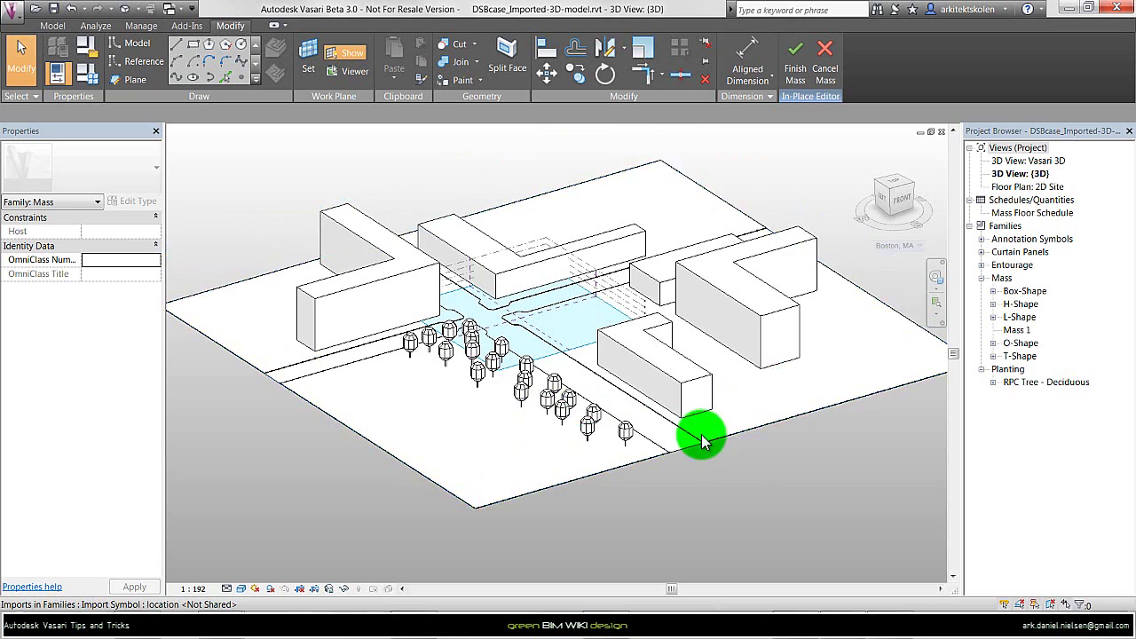
Finish Mass 1 and move the mesh-geometry warning to the view centre to read its message
left_click(795, 70)
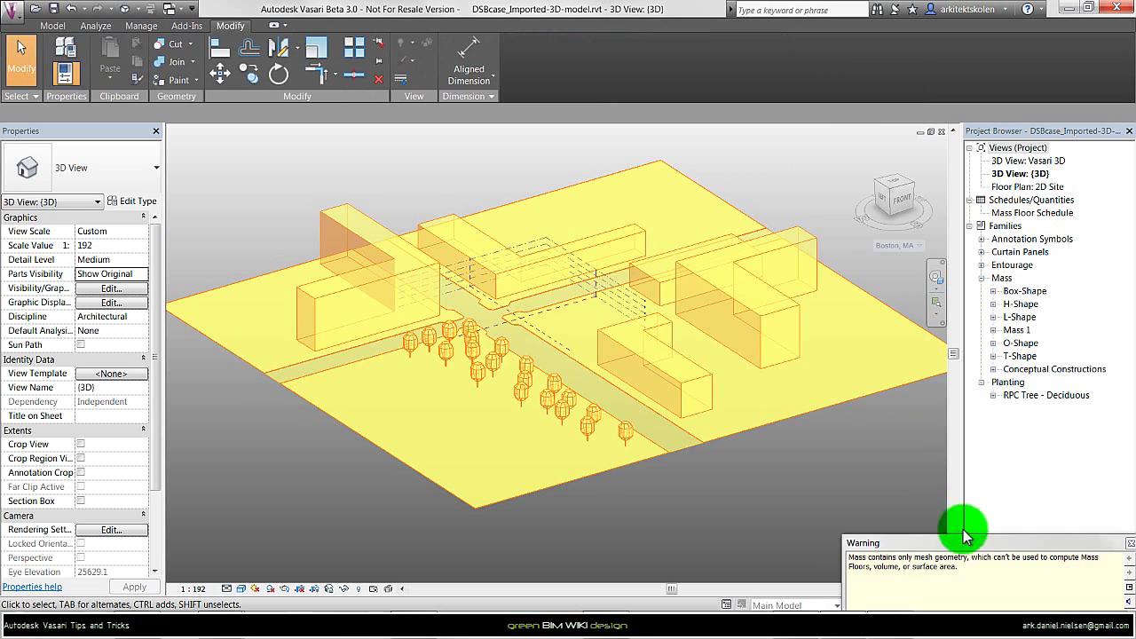
left_click_drag(1002, 542, 557, 284)
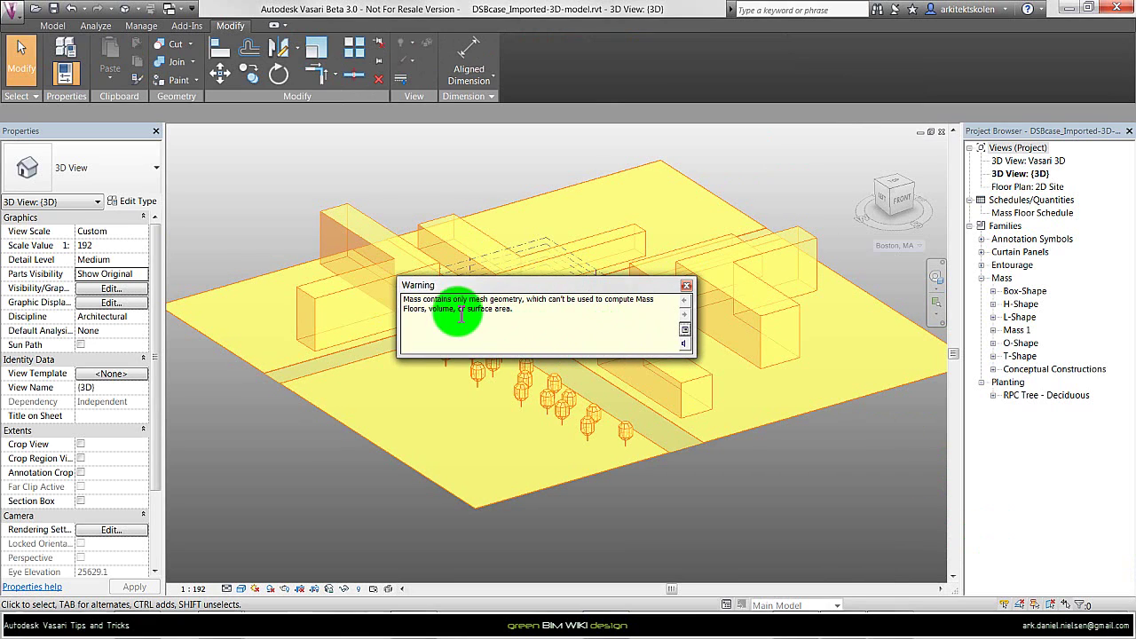
mouse_move(403, 299)
left_mouse_down()
mouse_move(507, 308)
mouse_move(476, 302)
left_mouse_up()
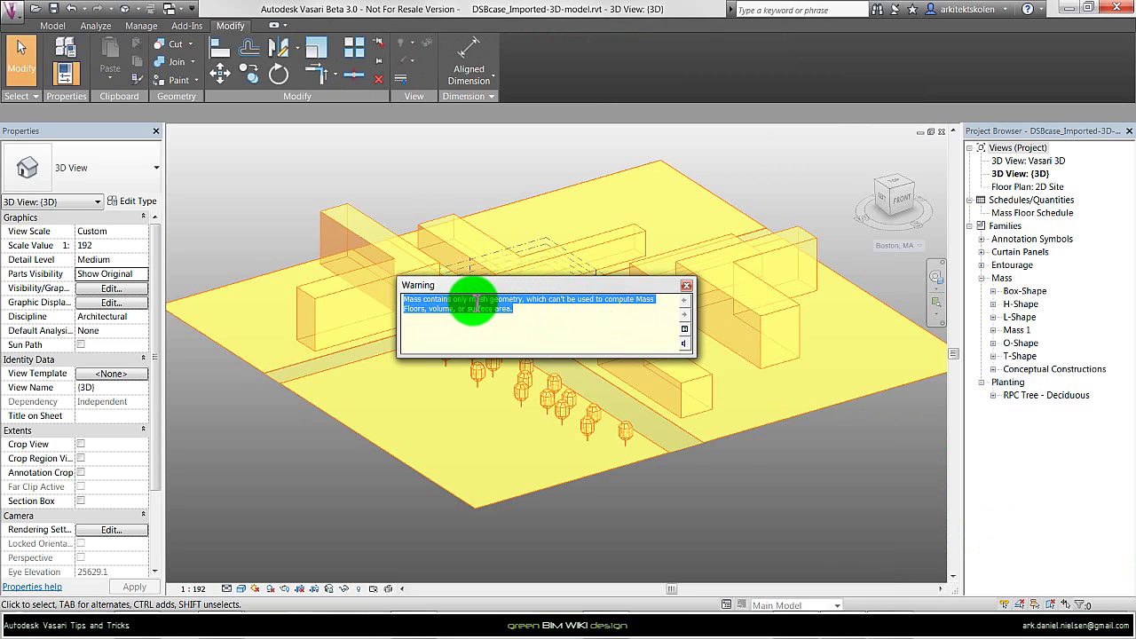
left_click(503, 309)
left_click_drag(487, 299, 515, 308)
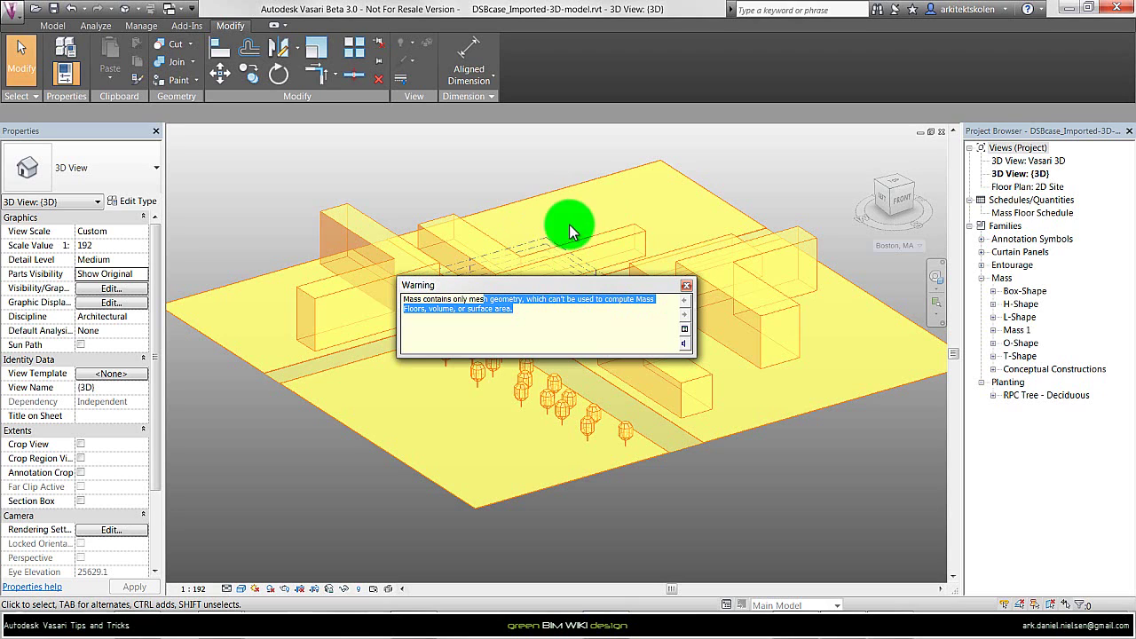
left_click_drag(510, 310, 401, 299)
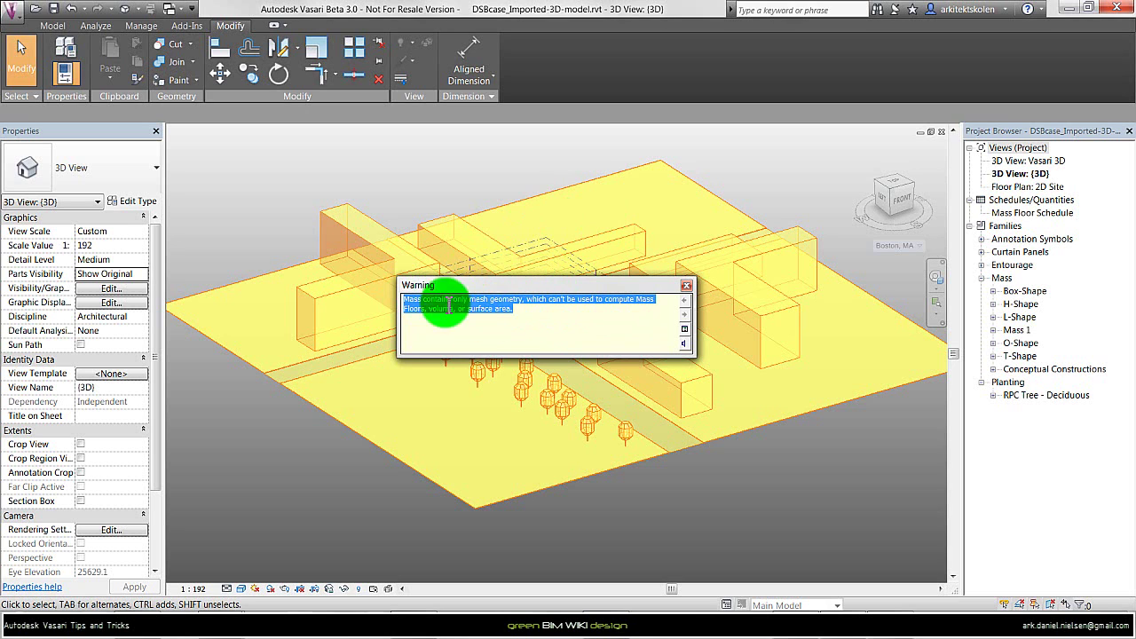
left_click(542, 315)
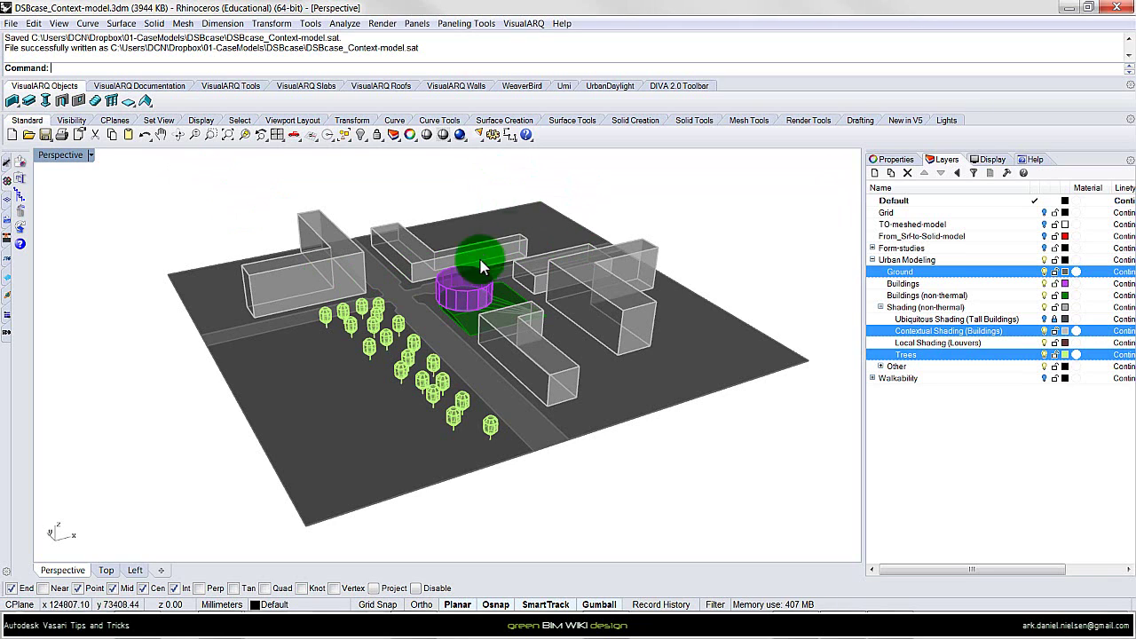
Zoom to the purple cylinder and pick its adjacent green shading surface from the Selection Menu
scroll(477, 297, "up", 5)
scroll(478, 294, "up", 2)
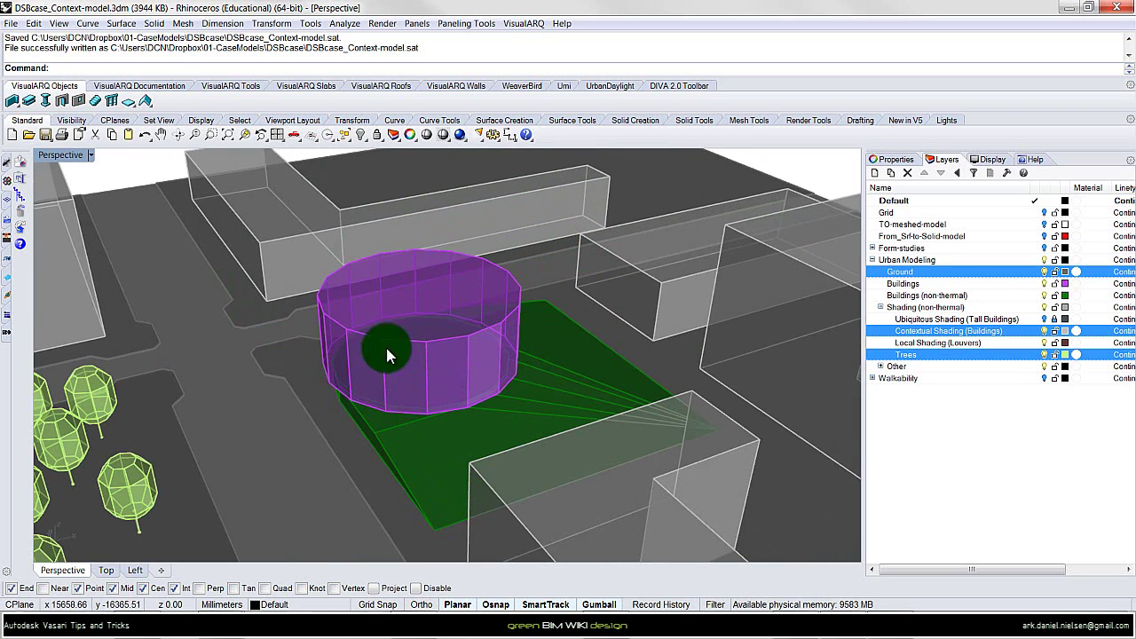
right_click_drag(411, 434, 459, 427, "shift")
left_click(428, 431)
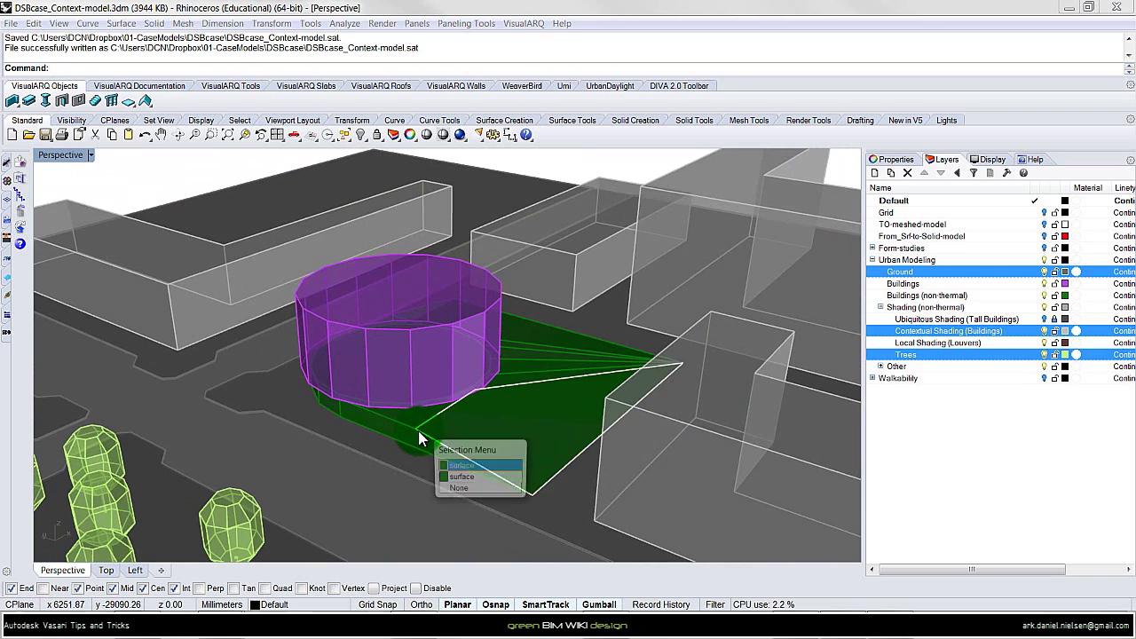
key("Return")
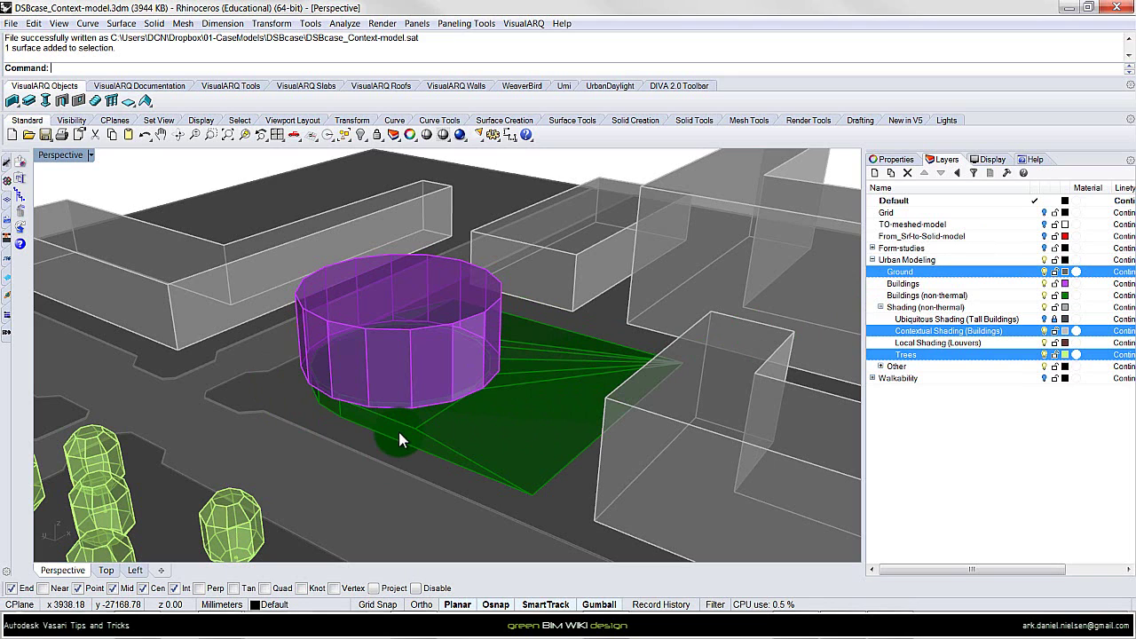
Select the Buildings (non-thermal) objects and export them over DSBcase_FormConcept_The-base.sat
left_click_drag(883, 297, 900, 301)
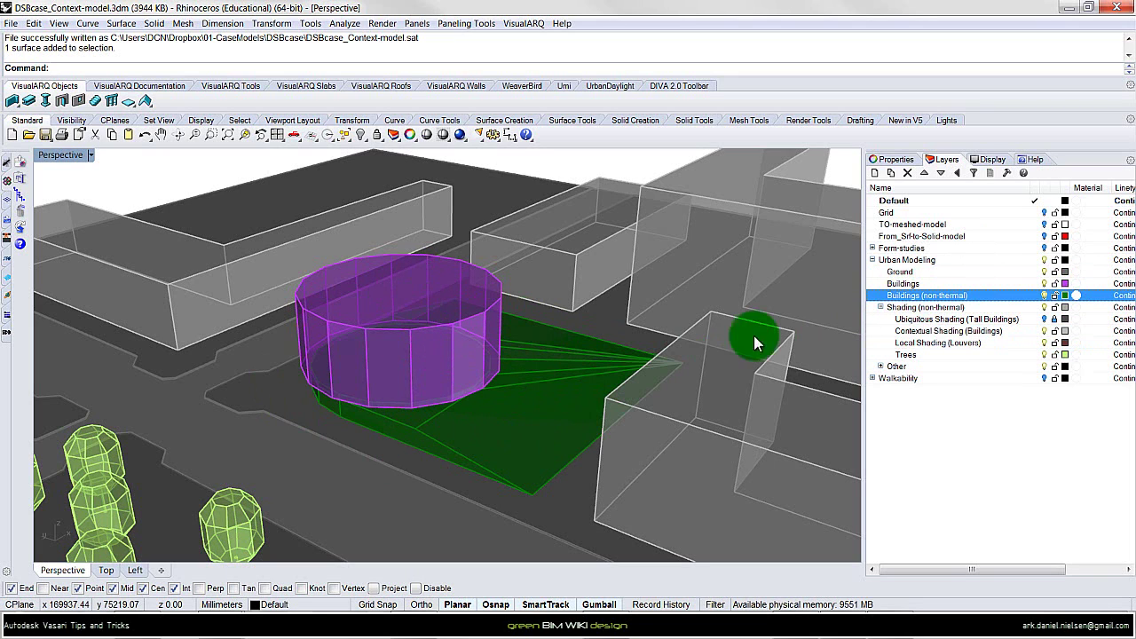
right_click(914, 302)
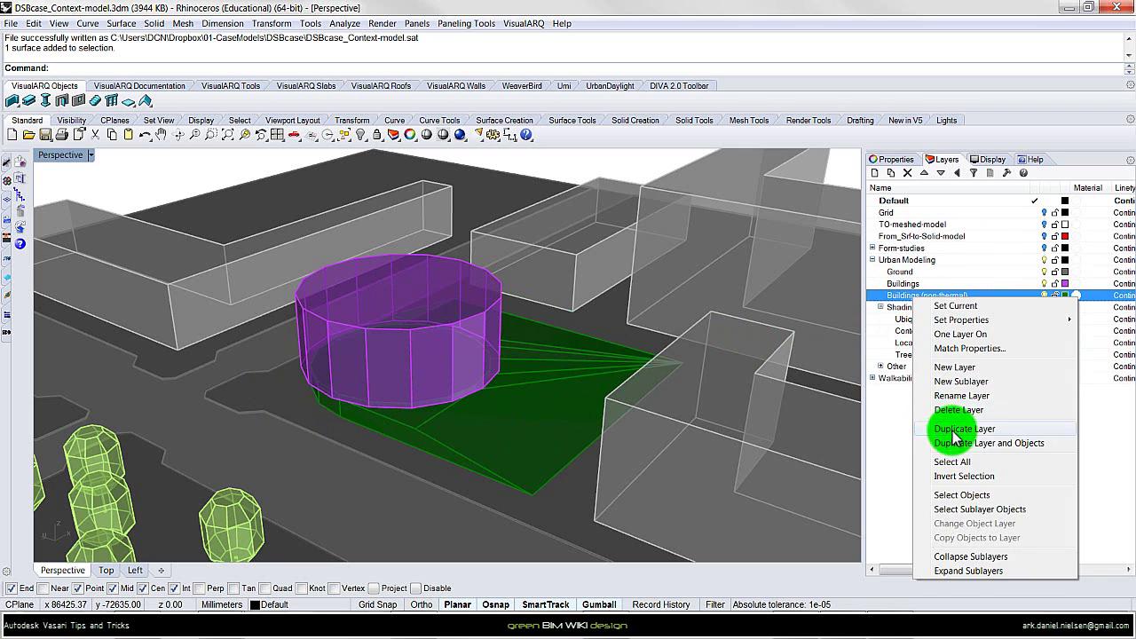
left_click(985, 494)
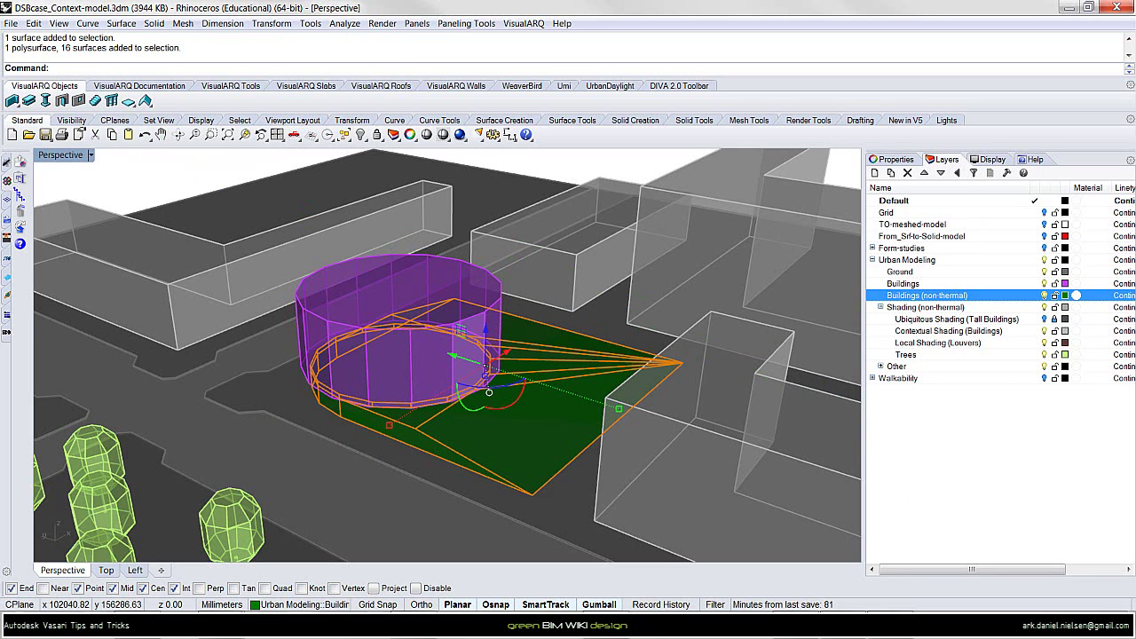
left_click(11, 23)
left_click(74, 191)
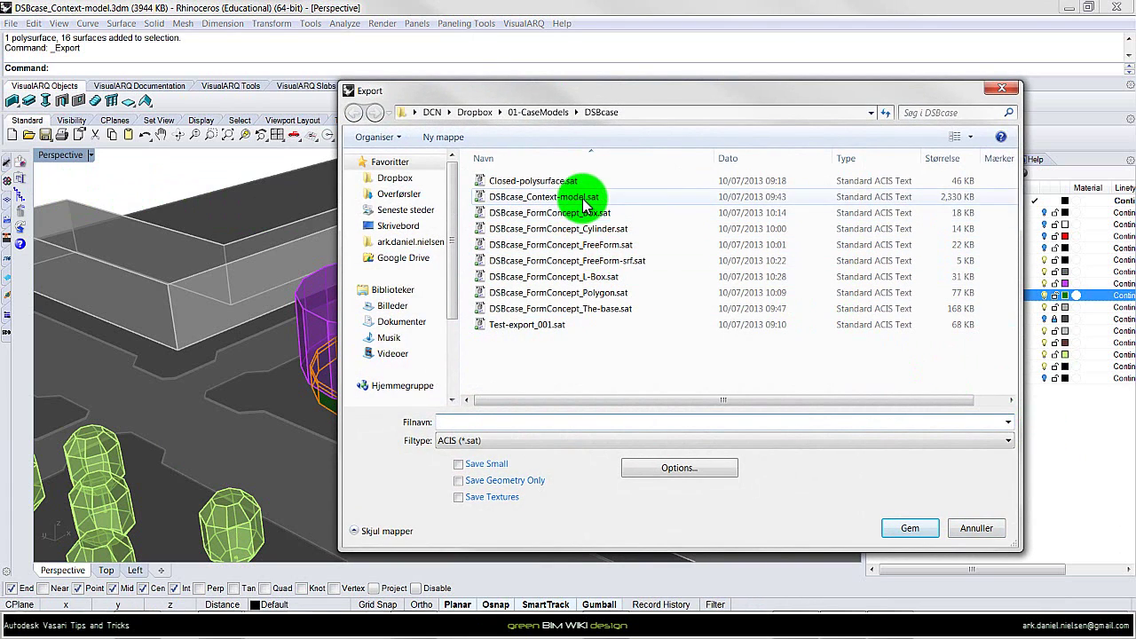
left_click(581, 309)
left_click(909, 528)
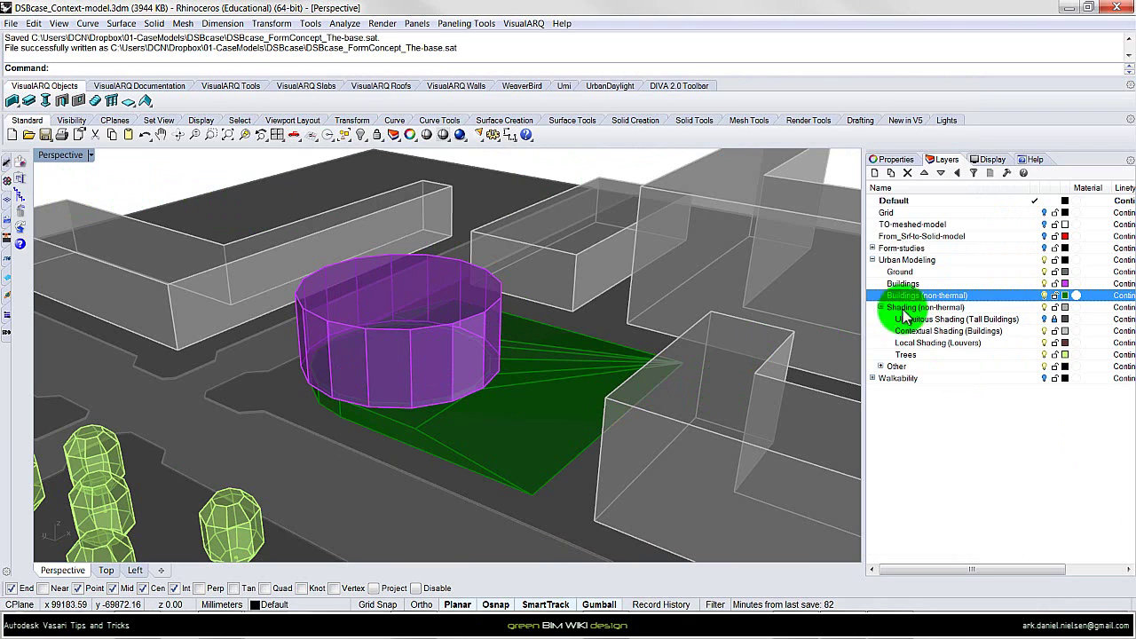
Reselect the Buildings layer's cylinder and export it as DSBcase_FormConcept-1 in ACIS SAT format
right_click(936, 284)
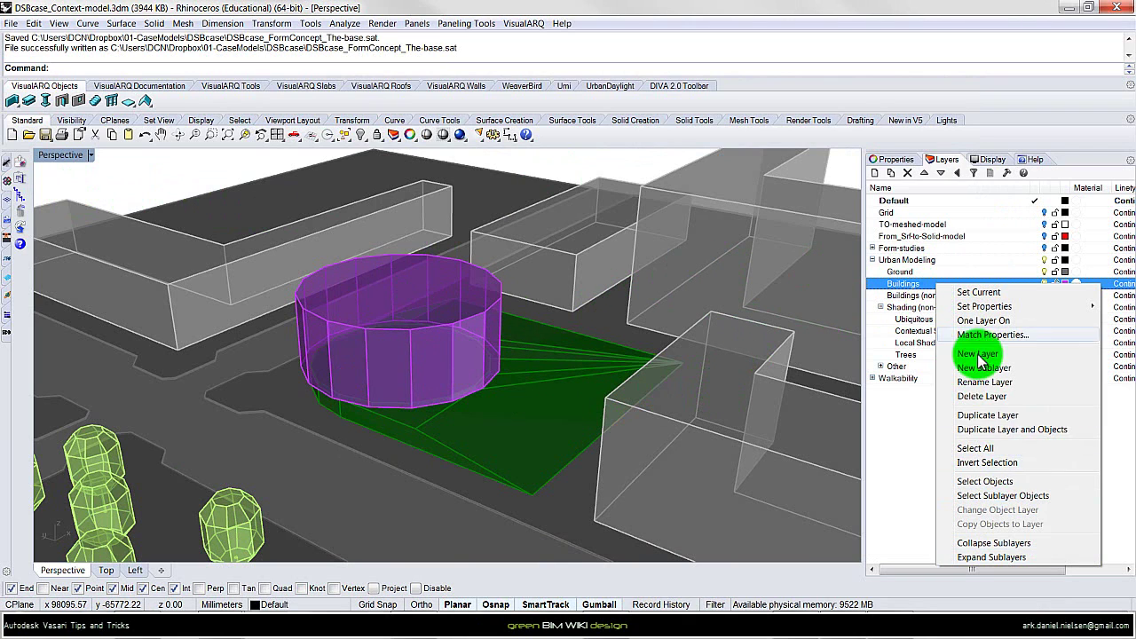
left_click(1009, 483)
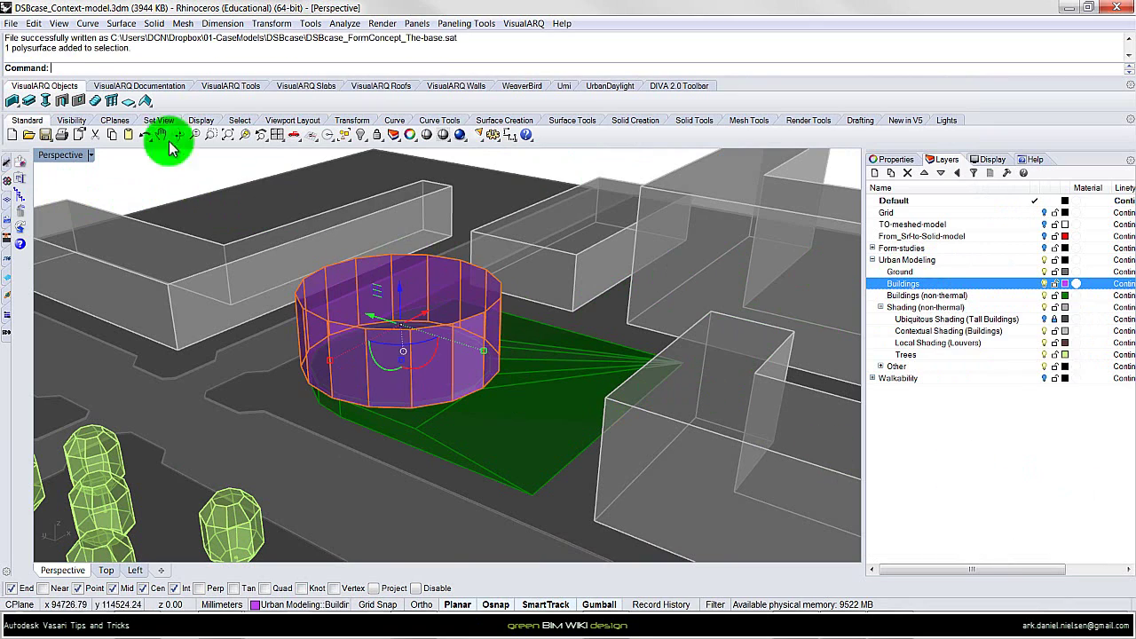
left_click(10, 23)
left_click(71, 193)
left_click(608, 424)
type("DSBcase_FormConcept-1")
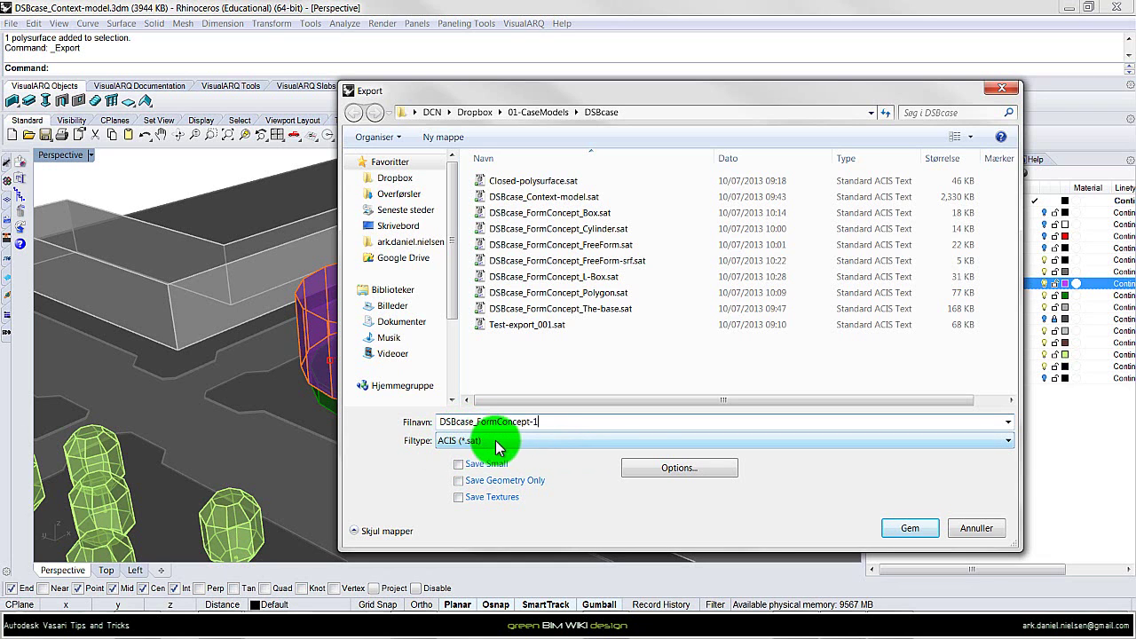
left_click(908, 528)
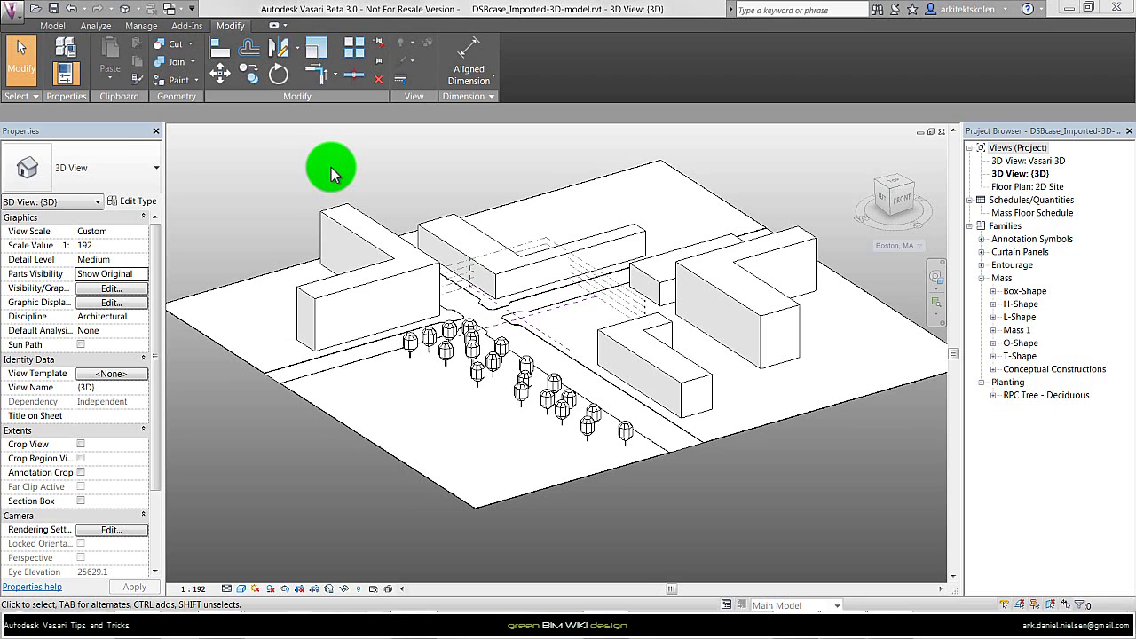
Import DSBcase_FormConcept_The-base.sat origin to origin into a new in-place mass, finish it, and dismiss the mesh warning
left_click(52, 25)
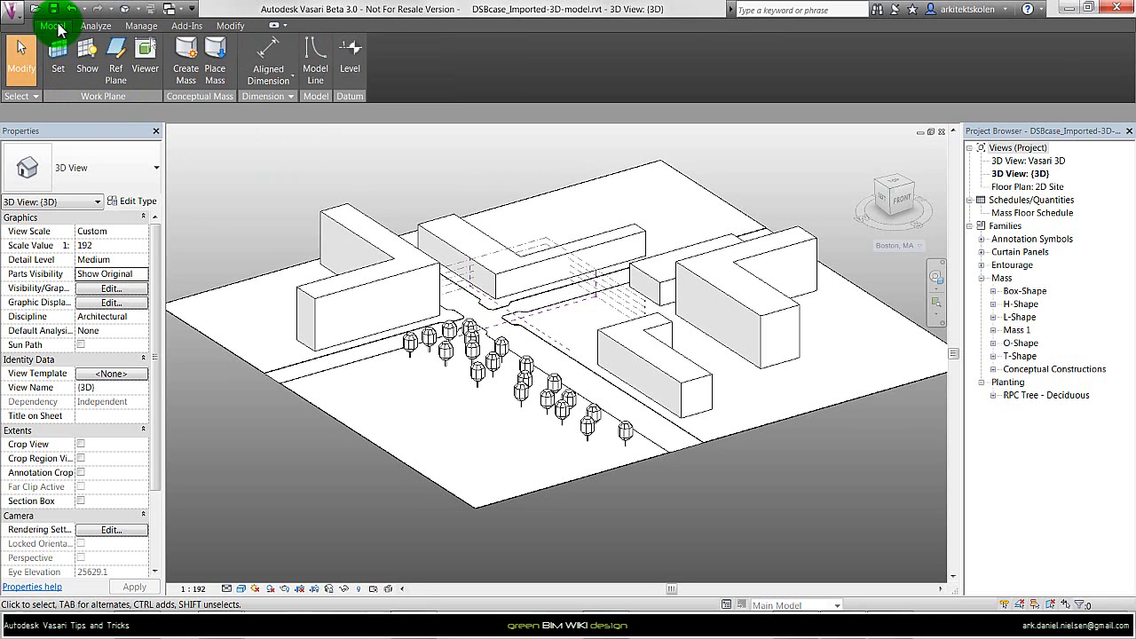
left_click(188, 78)
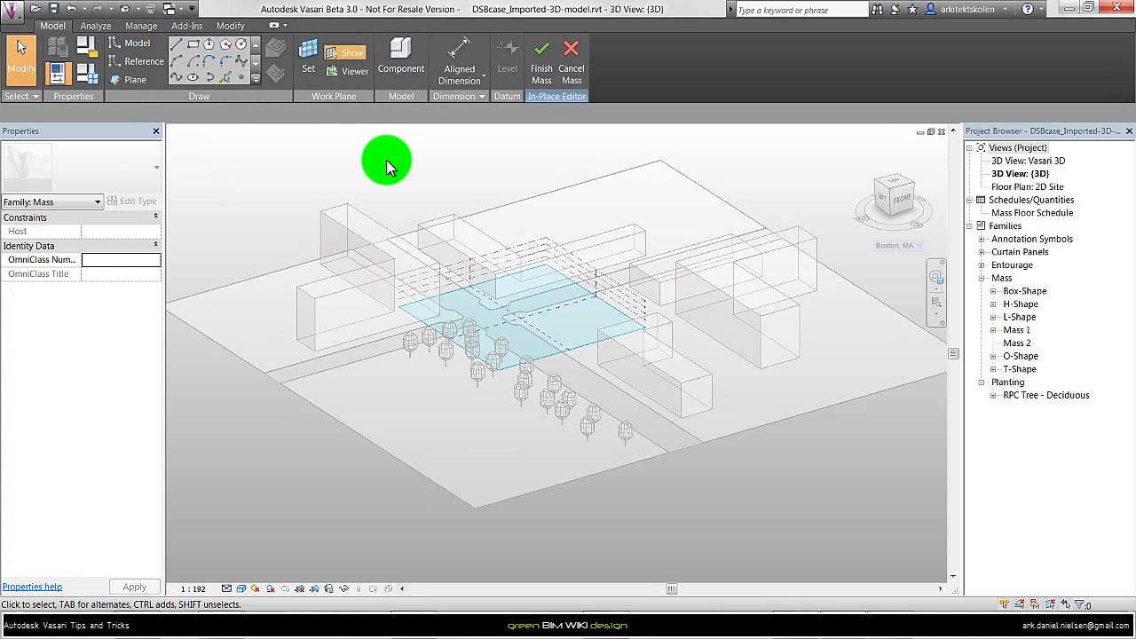
left_click(10, 13)
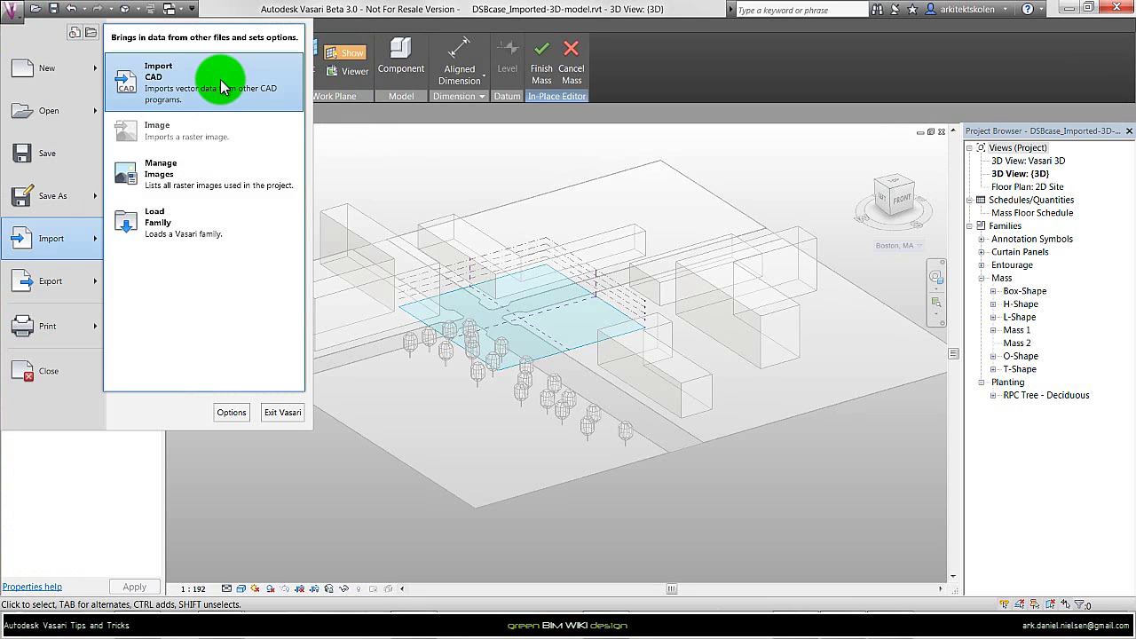
left_click(208, 75)
left_click(520, 285)
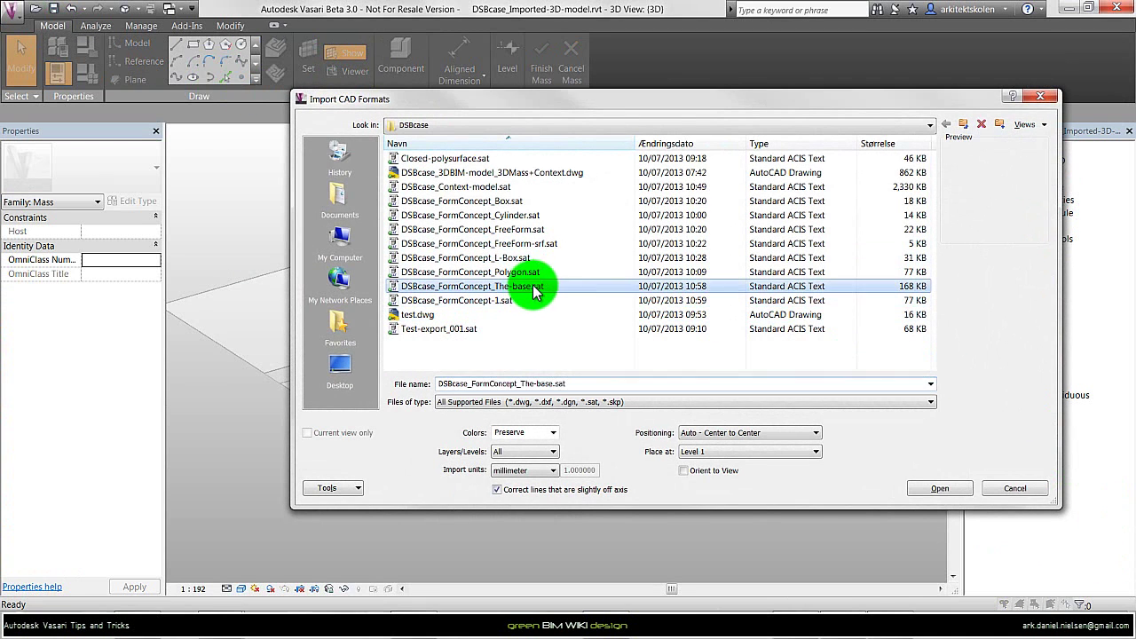
left_click(761, 433)
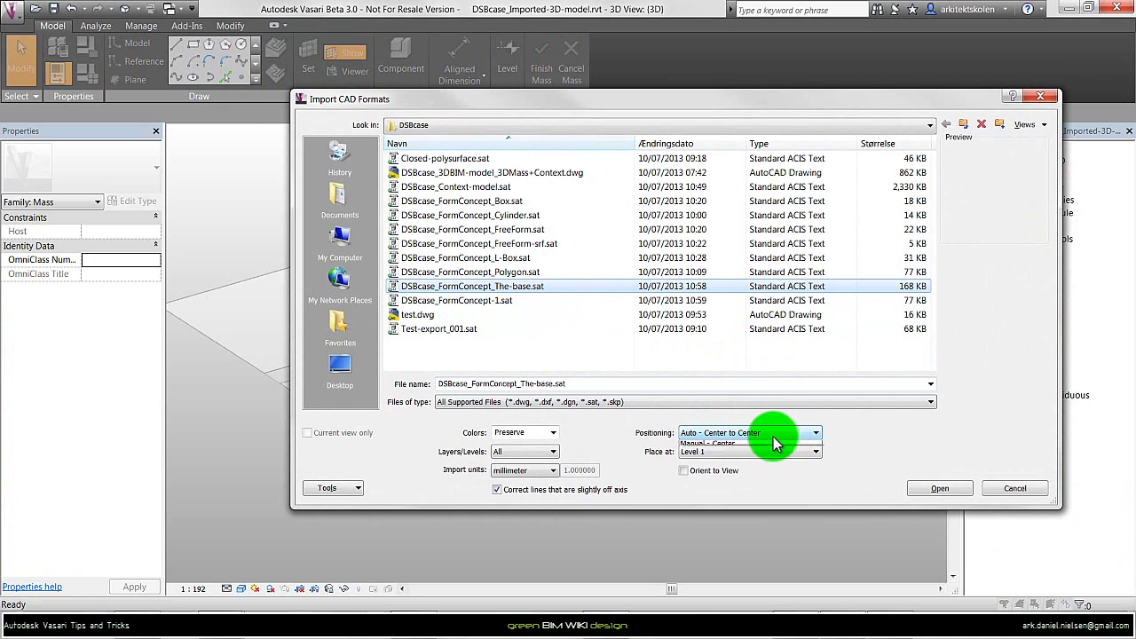
left_click(766, 455)
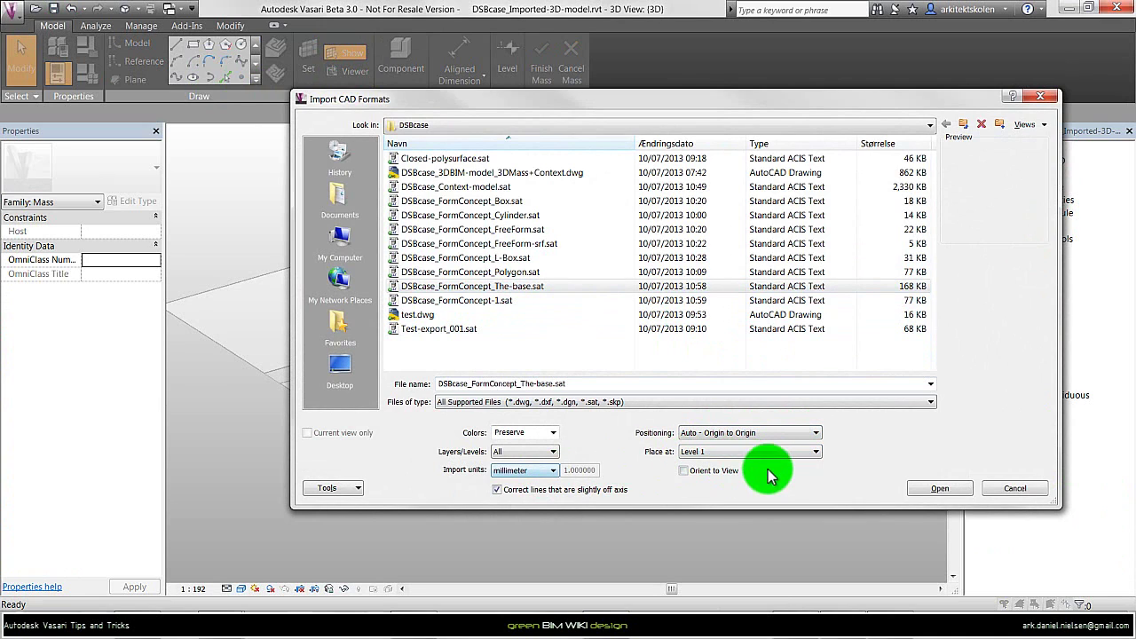
left_click(941, 488)
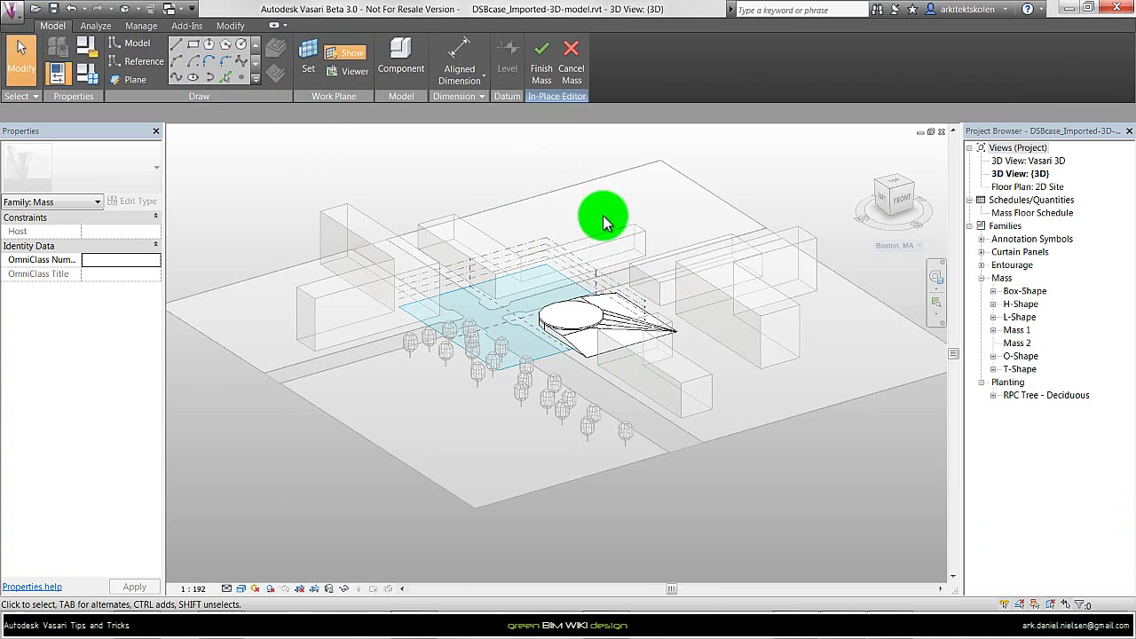
left_click(542, 66)
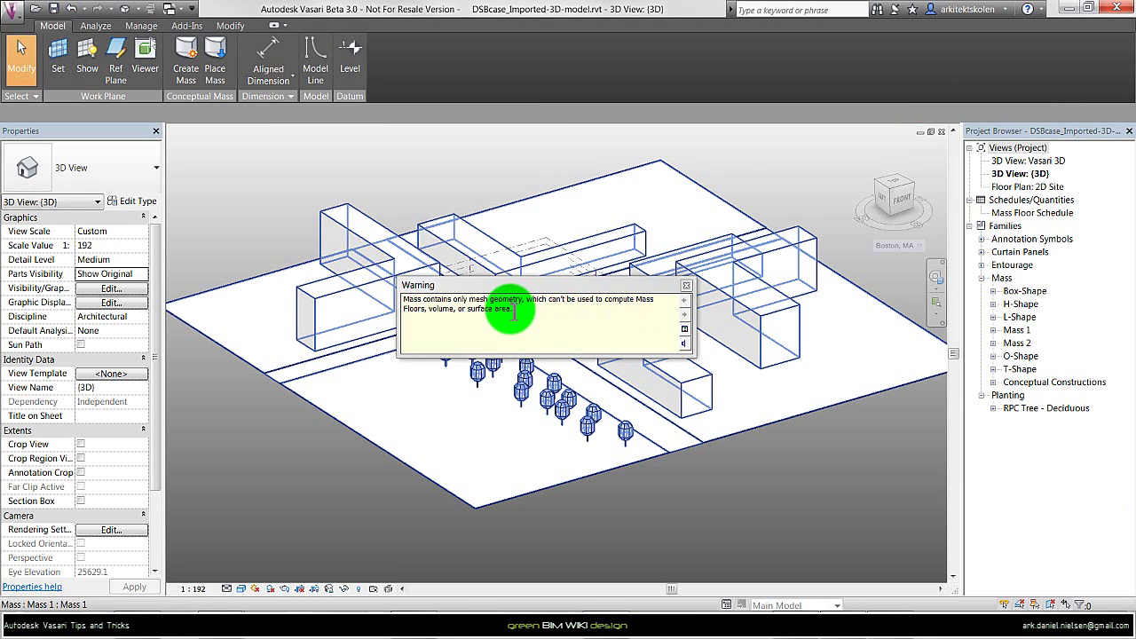
left_click(687, 288)
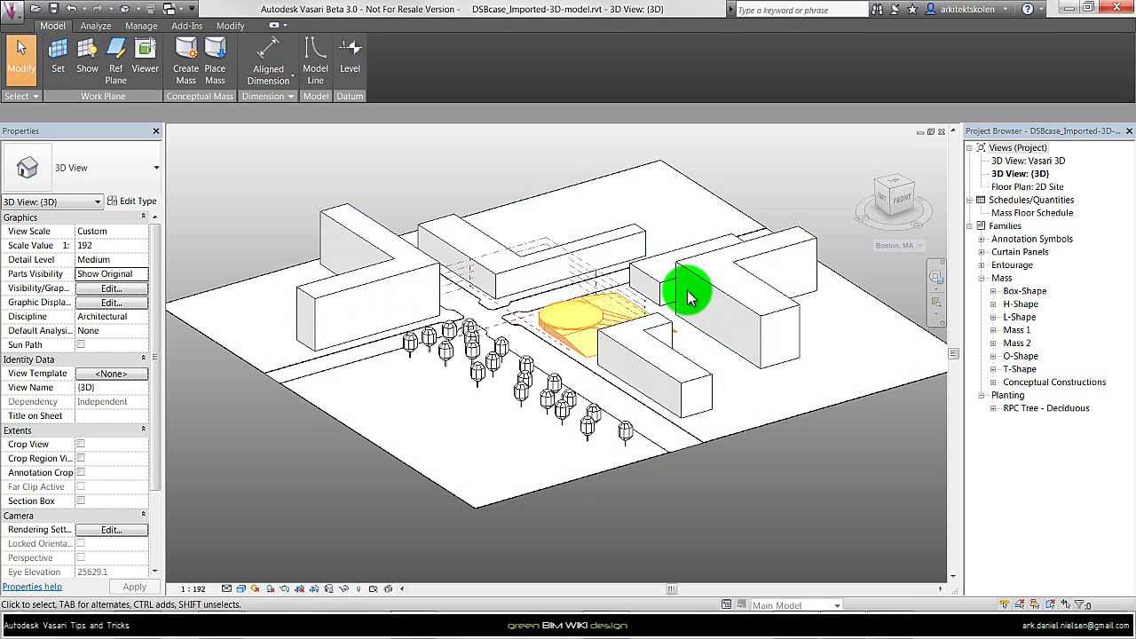
Import DSBcase_FormConcept-1.sat origin to origin as a new in-place mass, finish it, and select the cylinder
left_click(186, 75)
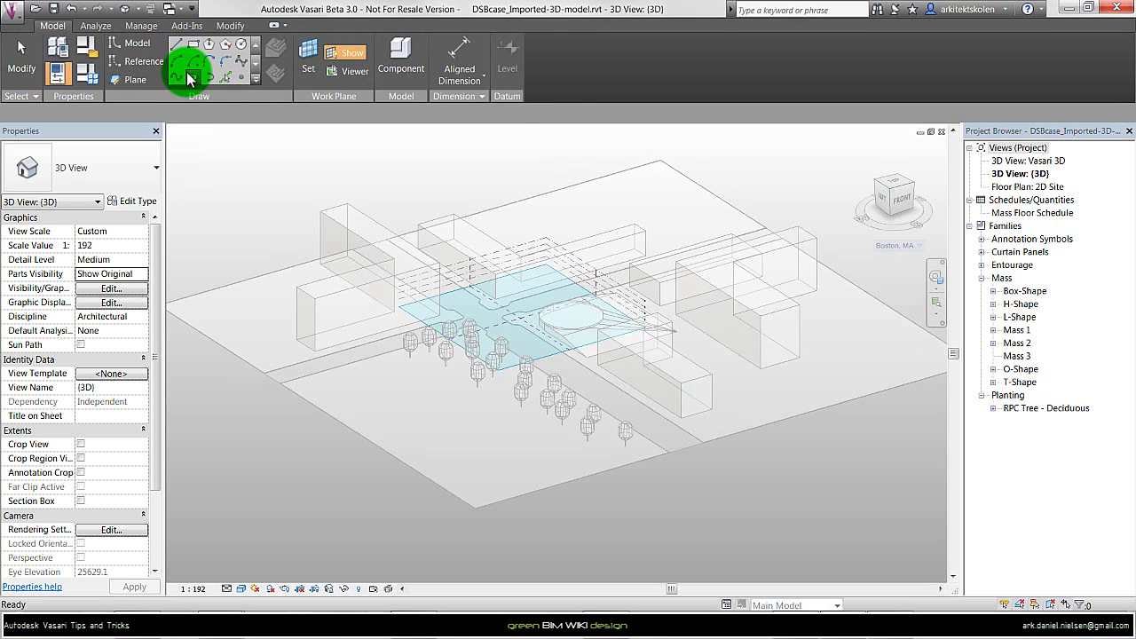
left_click(12, 12)
mouse_move(52, 238)
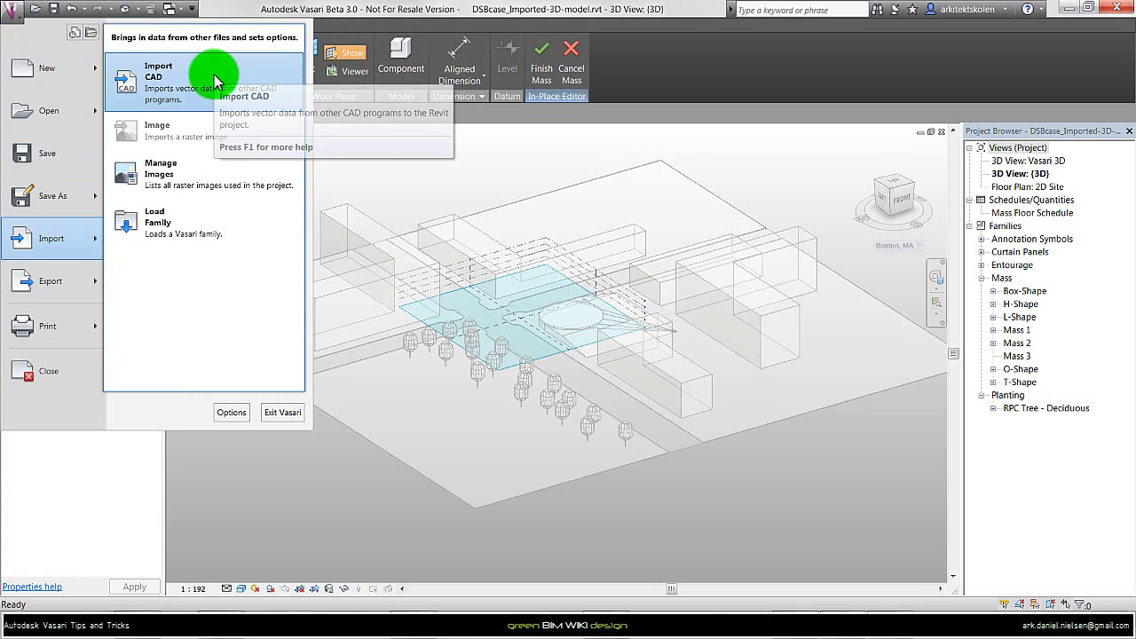
left_click(157, 73)
left_click(501, 301)
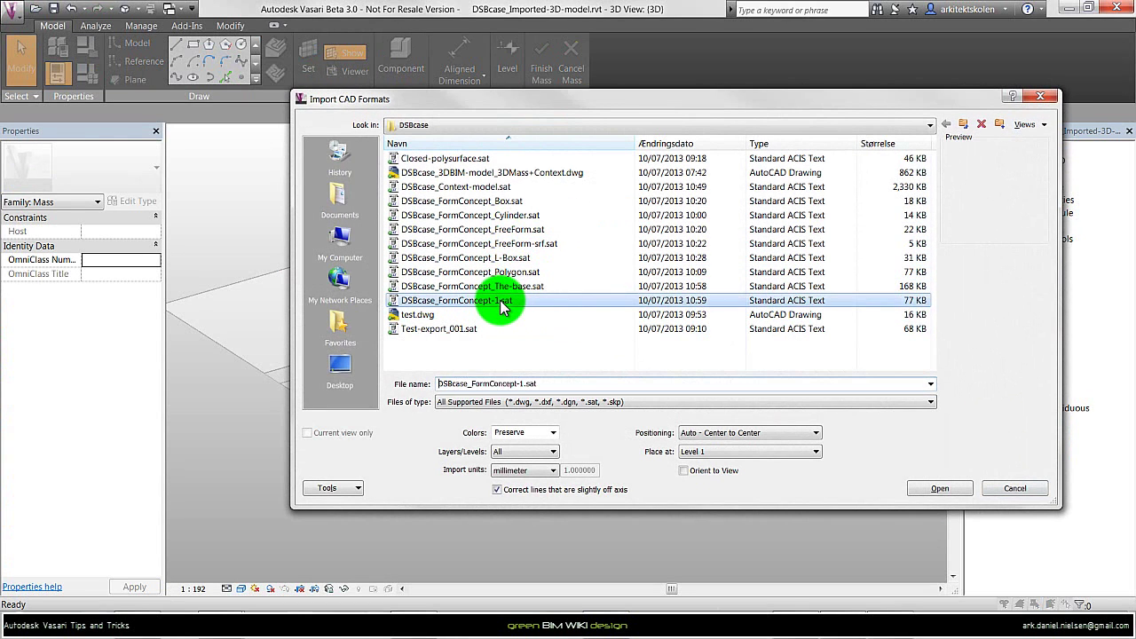
left_click(750, 433)
left_click(754, 455)
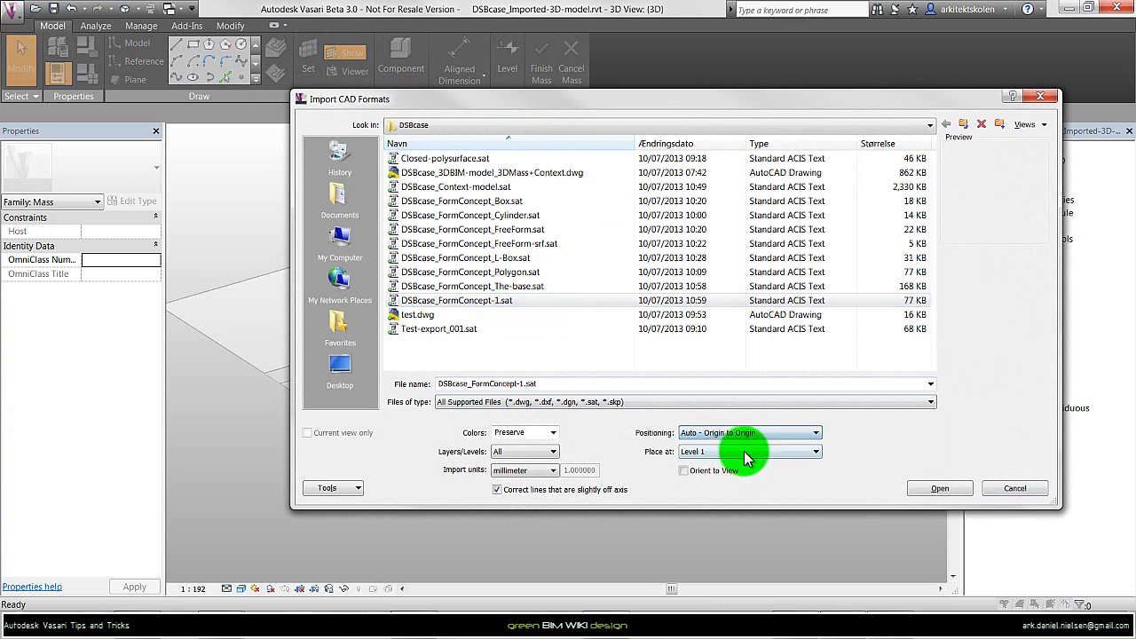
left_click(943, 489)
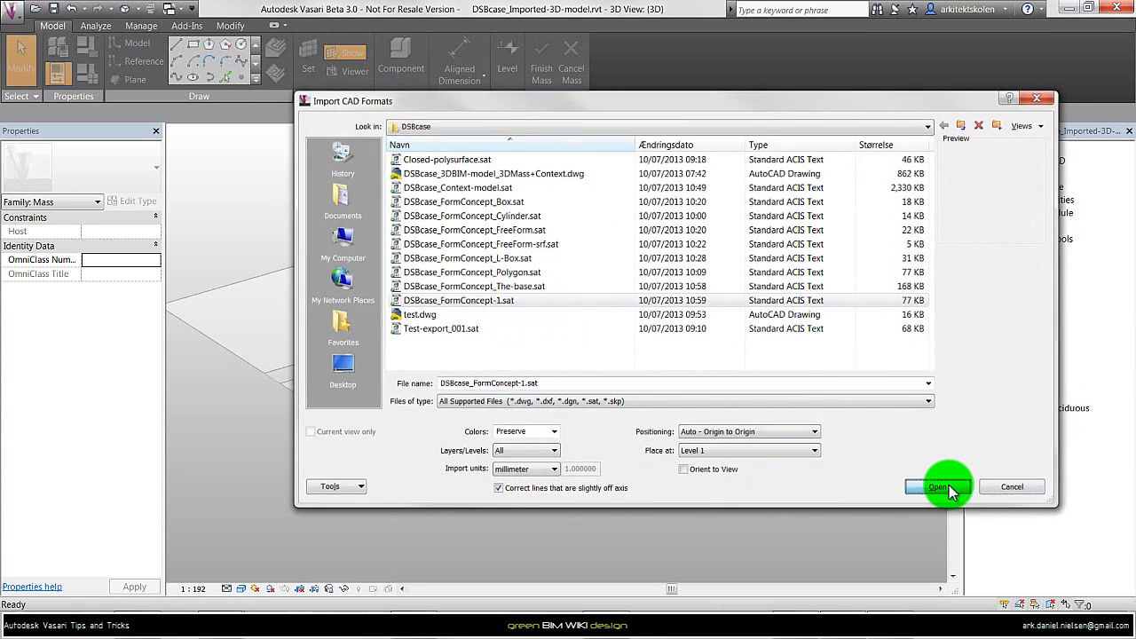
left_click(541, 66)
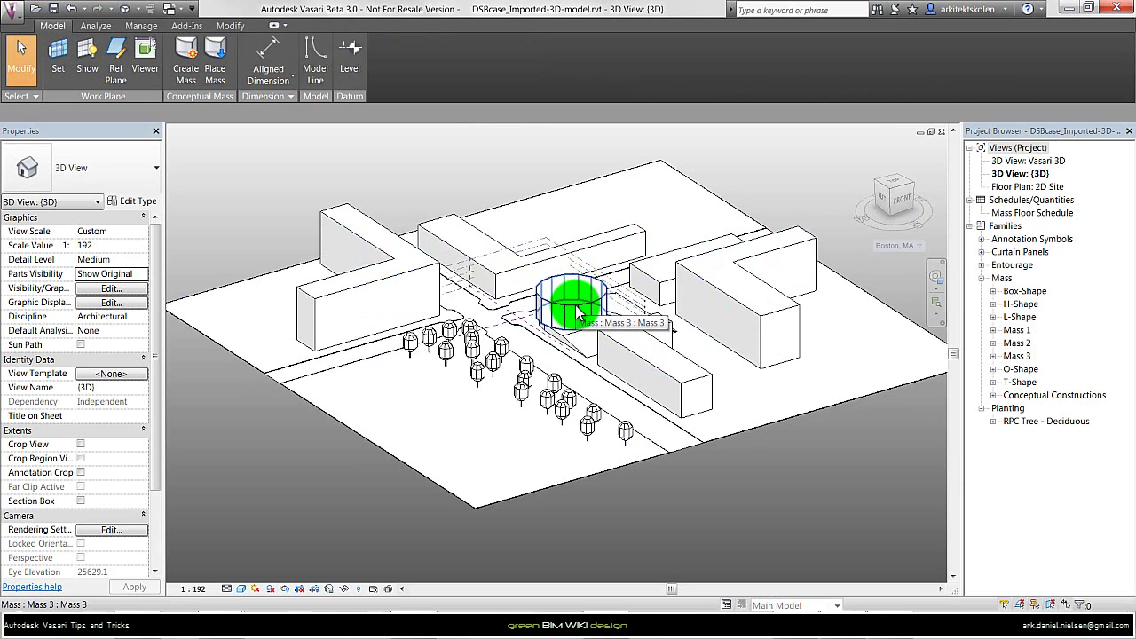
left_click(575, 312)
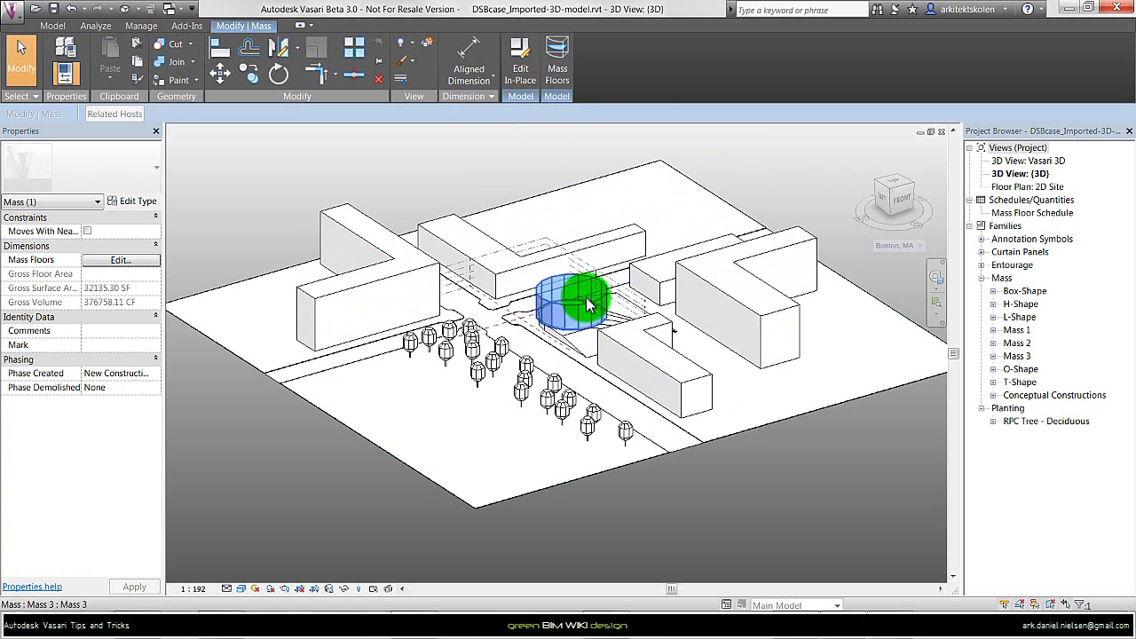
Add mass floors to the cylinder at Levels 1 through 5
left_click(557, 51)
left_click_drag(501, 242, 497, 267)
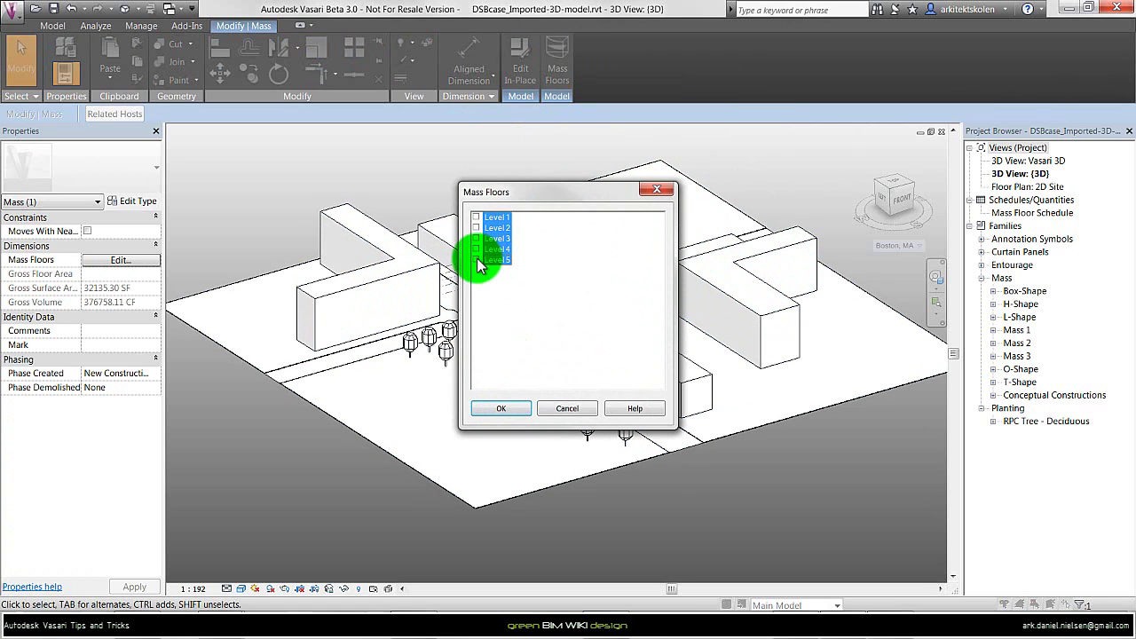
left_click(477, 260)
left_click(502, 409)
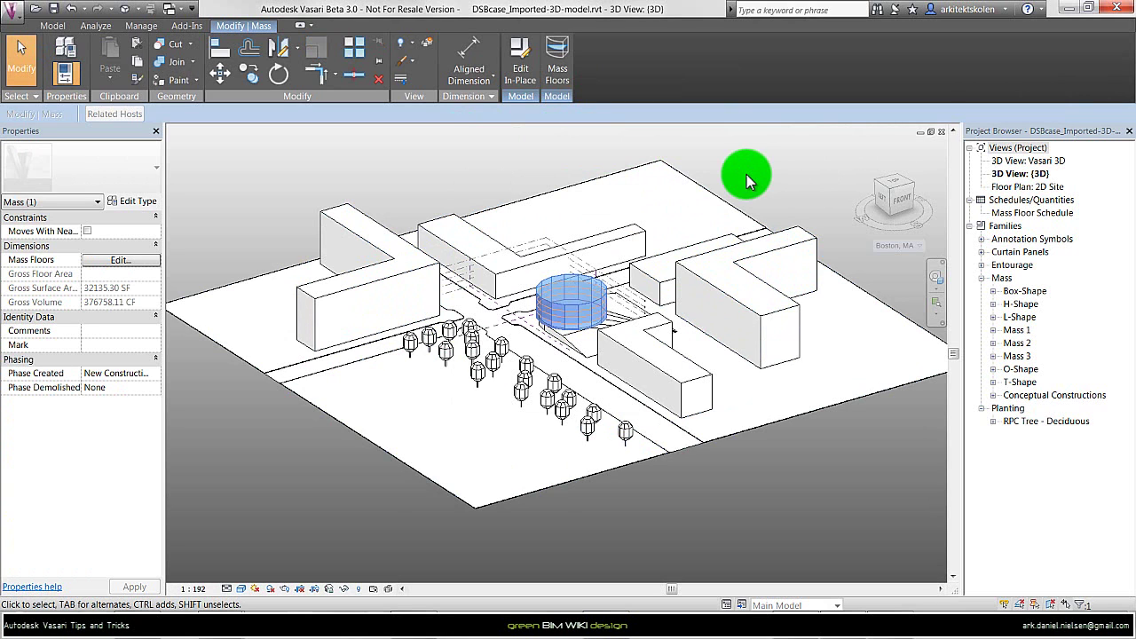
Show the cylinder's mass surfaces as an energy model with glazed facades
key("Escape")
scroll(615, 315, "up", 3)
scroll(615, 315, "up", 4)
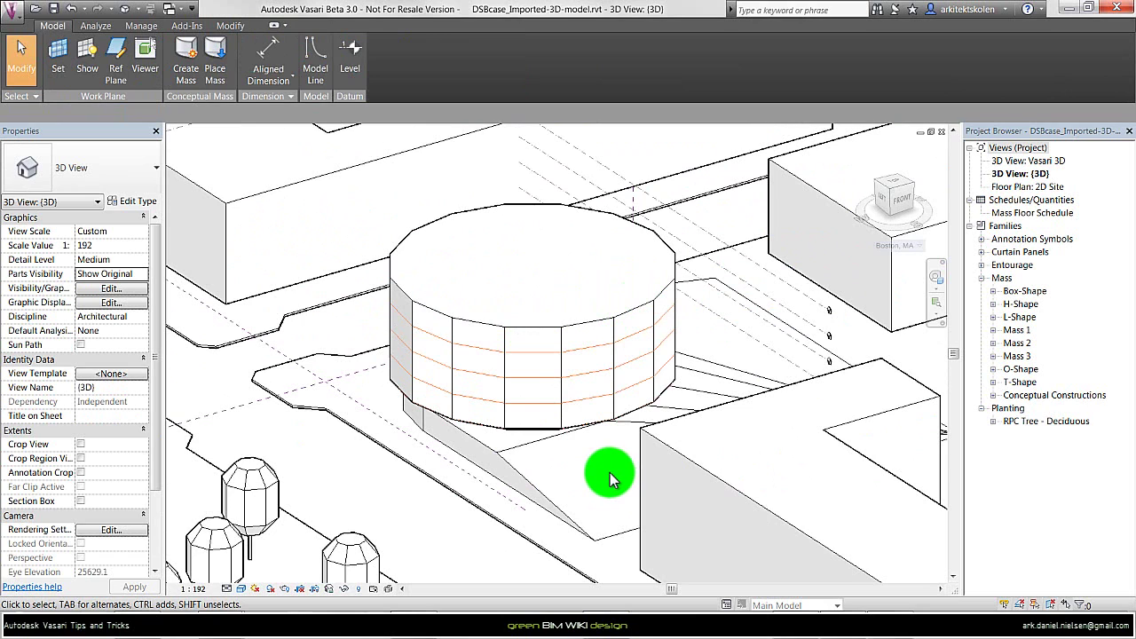
left_click(96, 27)
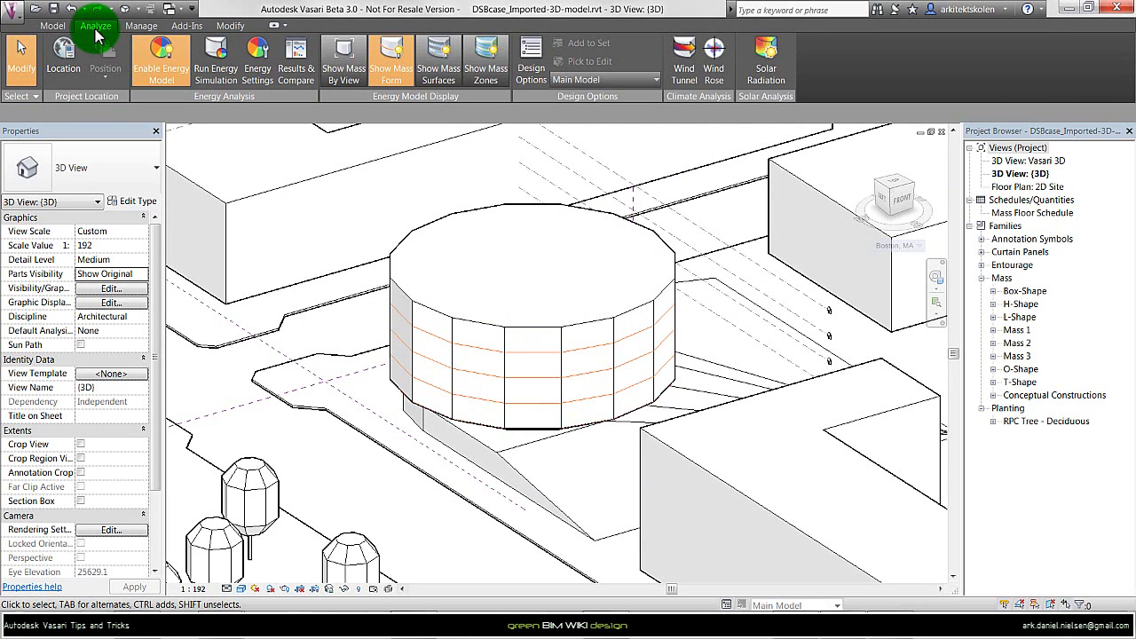
left_click(448, 79)
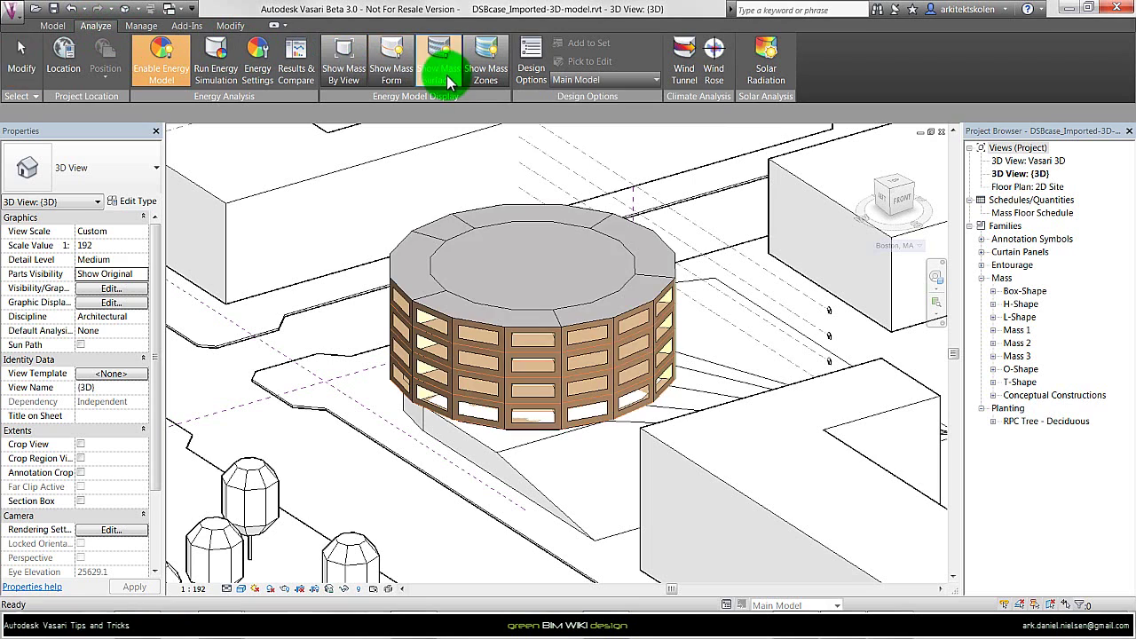
left_click(613, 375)
left_click(636, 446)
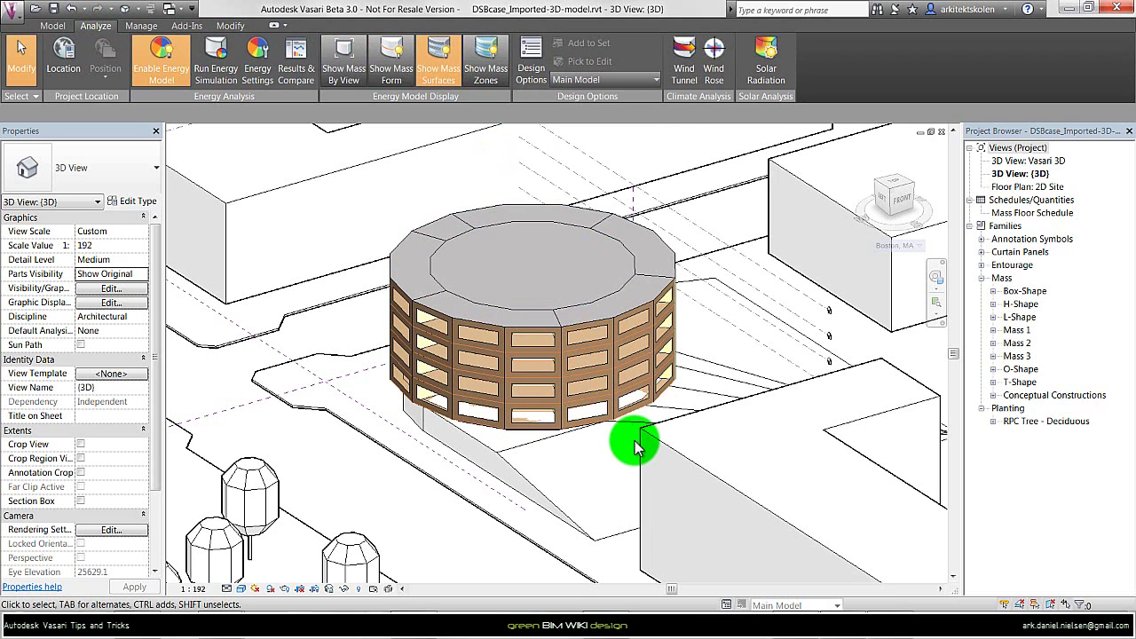